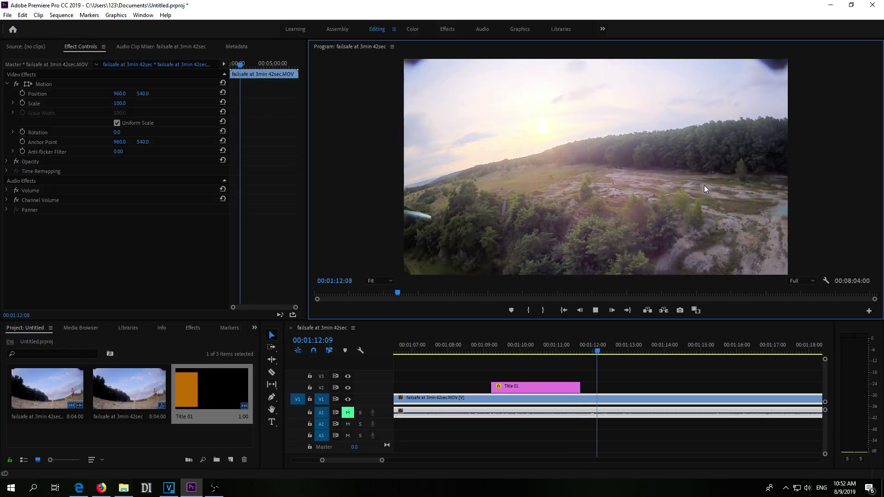
Step: Play the sequence from about 00:01:08:22 past the existing title clip to examine the animated rectangle
{"action": "left_click", "coordinate": [462, 350]}
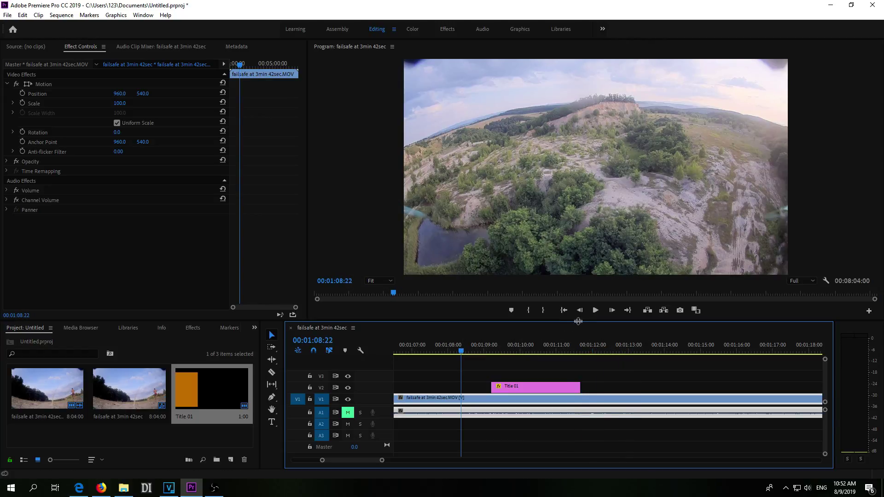
{"action": "left_click", "coordinate": [594, 312]}
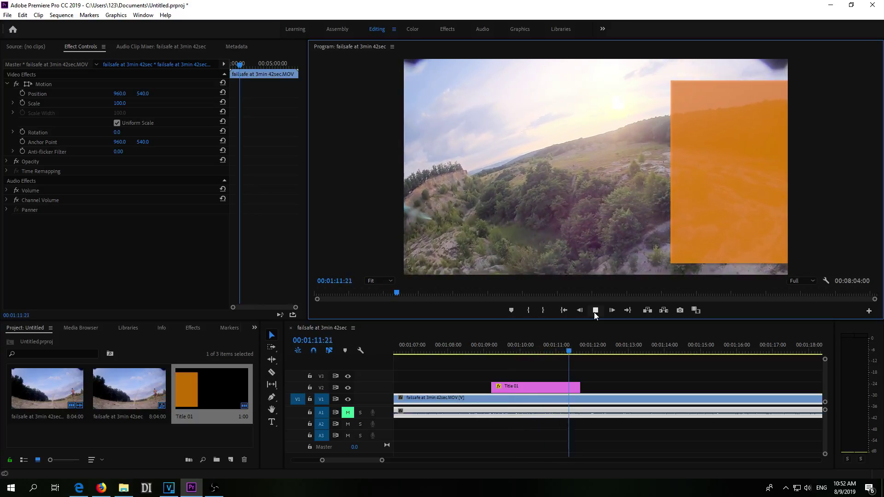
{"action": "left_click", "coordinate": [595, 310]}
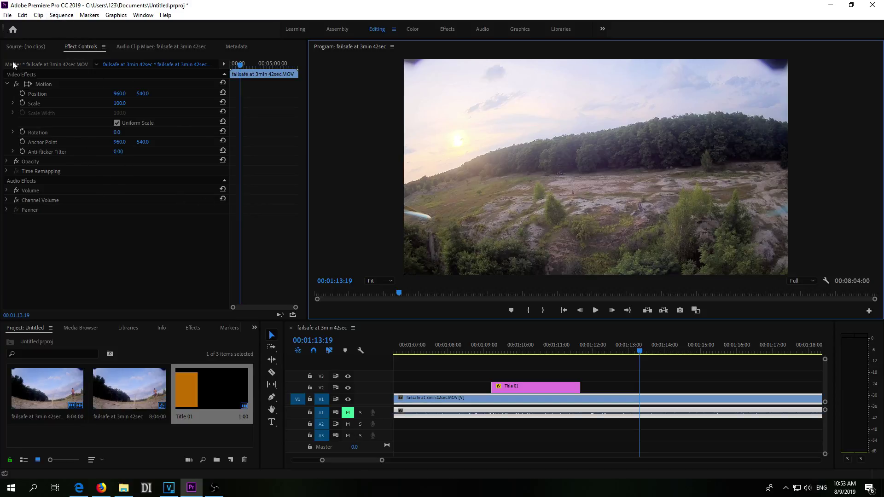
Step: Create a new project named Untitled with the default settings, overwriting the existing project file
{"action": "left_click", "coordinate": [7, 15]}
{"action": "mouse_move", "coordinate": [36, 28]}
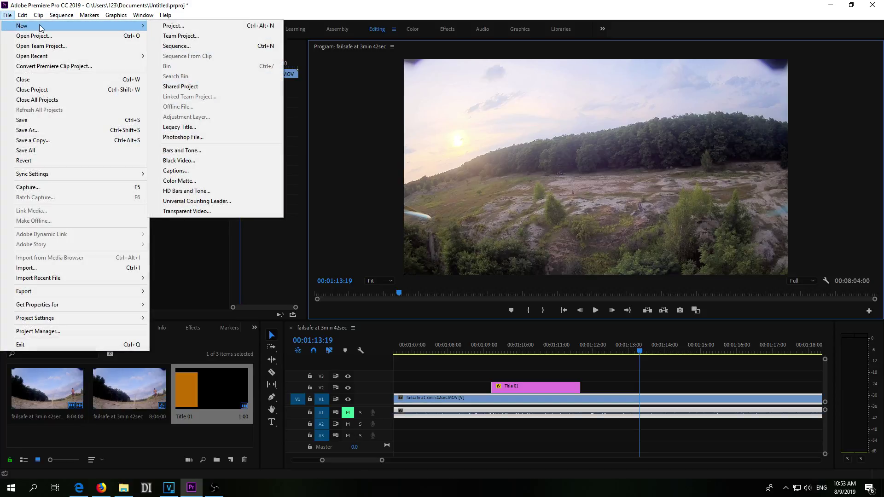
{"action": "left_click", "coordinate": [192, 25]}
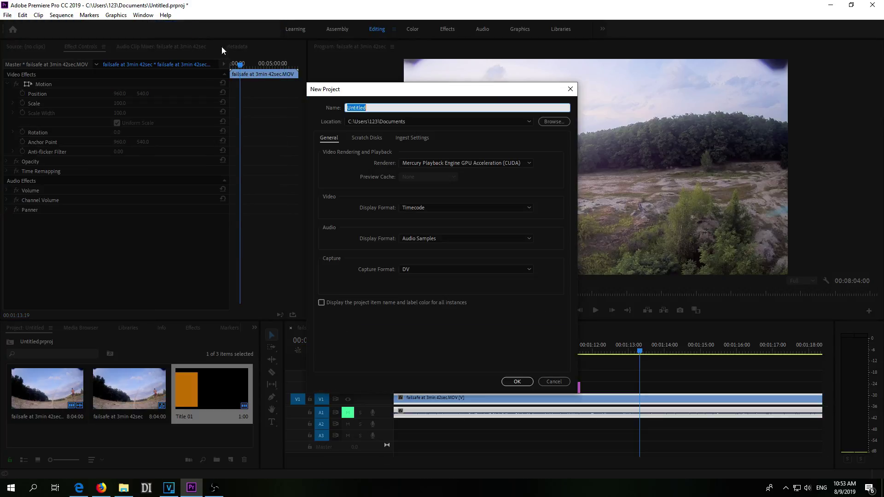
{"action": "left_click", "coordinate": [516, 382]}
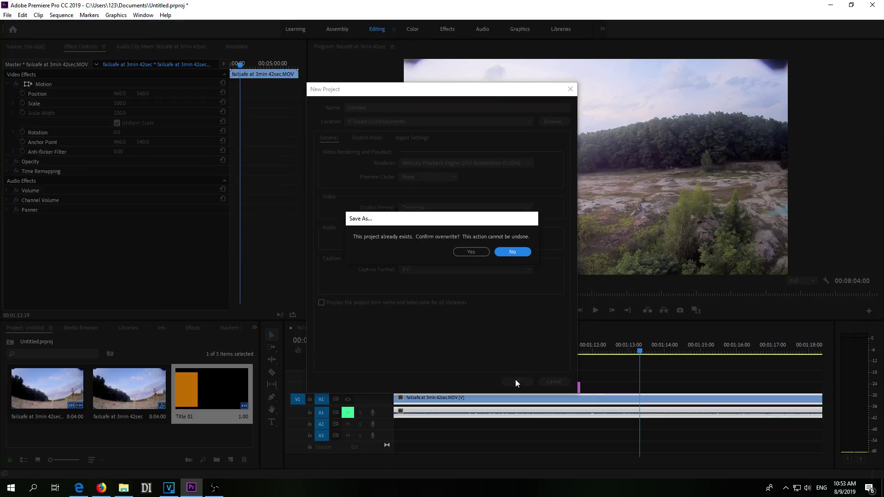
{"action": "left_click", "coordinate": [463, 253]}
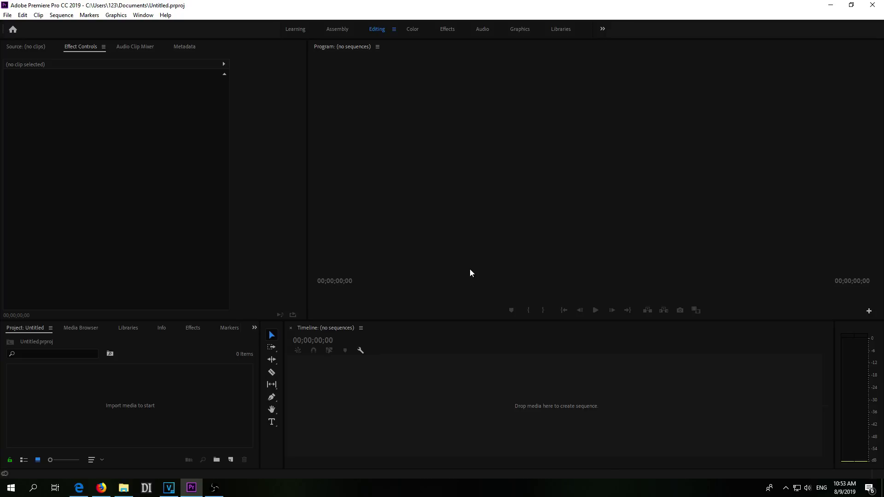
Step: Bring failsafe at 3min 42sec.MOV into the empty timeline, creating a sequence from the clip
{"action": "left_click", "coordinate": [191, 488]}
{"action": "left_click_drag", "start_coordinate": [293, 311], "coordinate": [408, 406]}
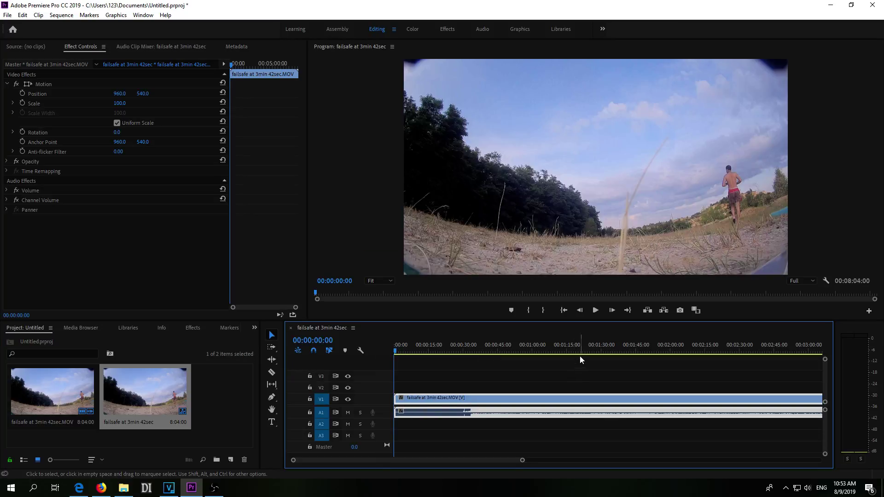
Step: Create a 1920 x 1080 legacy title named Title 01 with the playhead at 00:01:24:00
{"action": "left_click", "coordinate": [587, 351]}
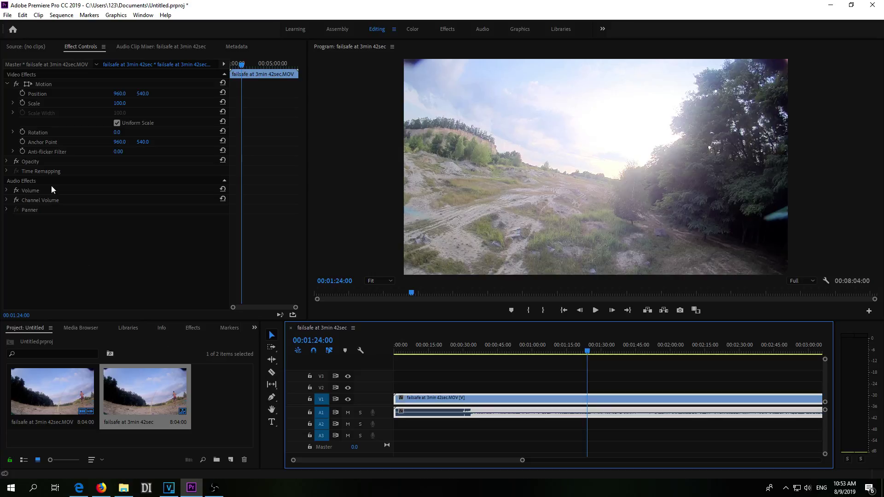
{"action": "left_click", "coordinate": [8, 16]}
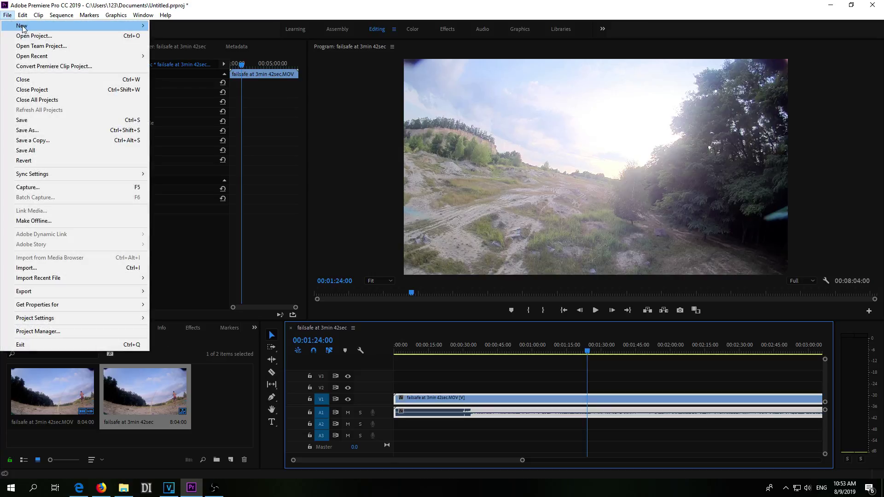
{"action": "mouse_move", "coordinate": [32, 26]}
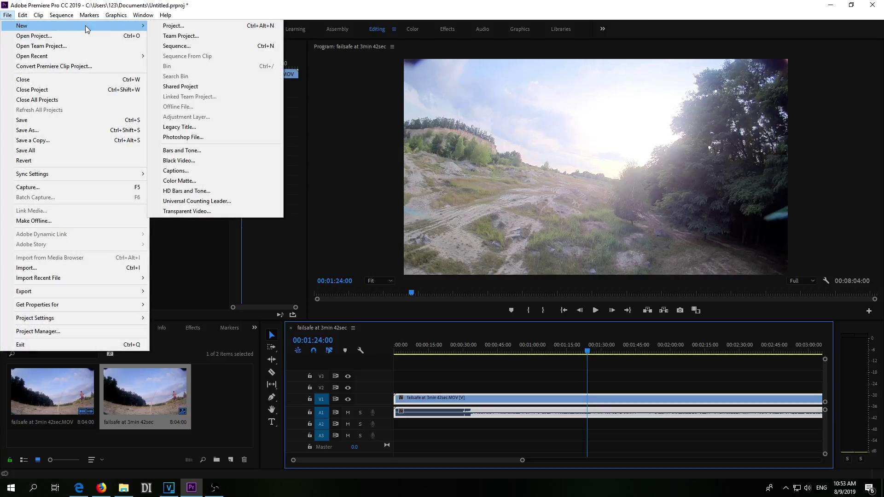
{"action": "left_click", "coordinate": [202, 128]}
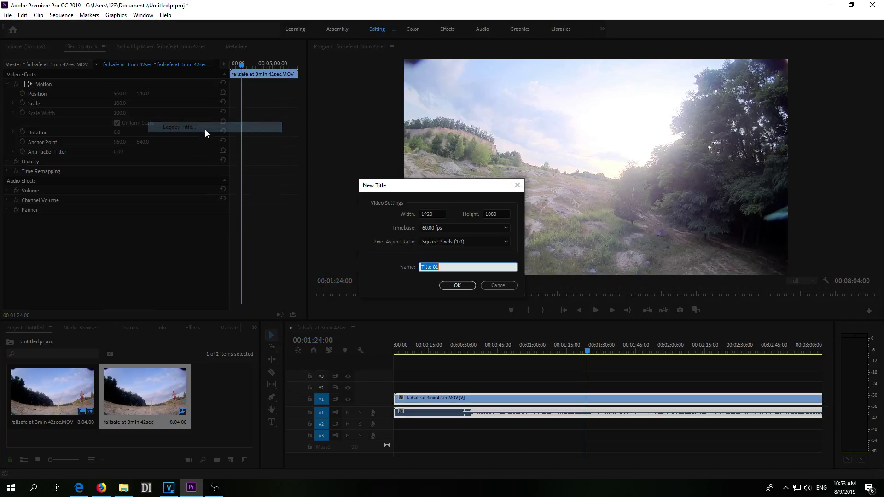
{"action": "left_click", "coordinate": [458, 286]}
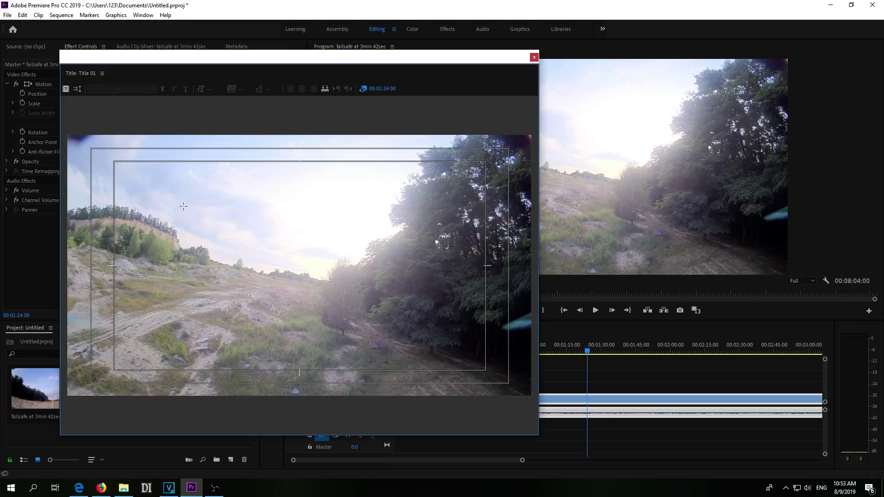
Step: Display the Properties and Tools panels in the legacy title window
{"action": "left_click", "coordinate": [102, 74]}
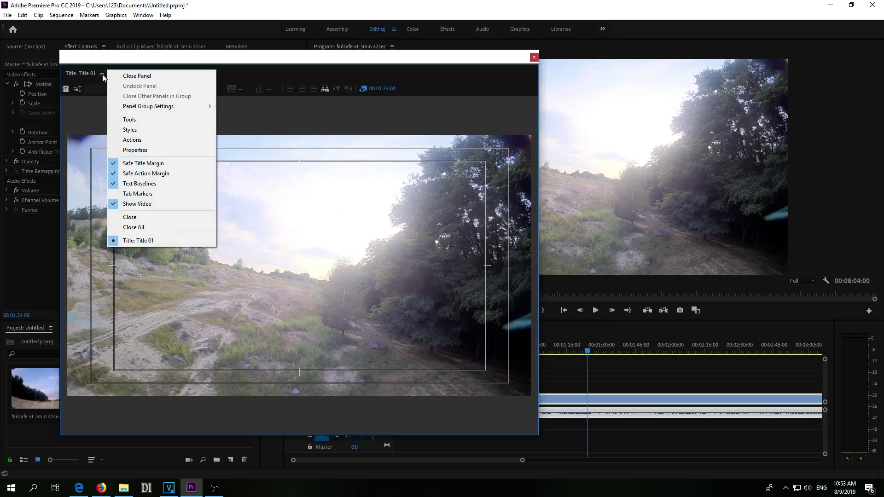
{"action": "left_click", "coordinate": [106, 66]}
{"action": "left_click", "coordinate": [105, 75]}
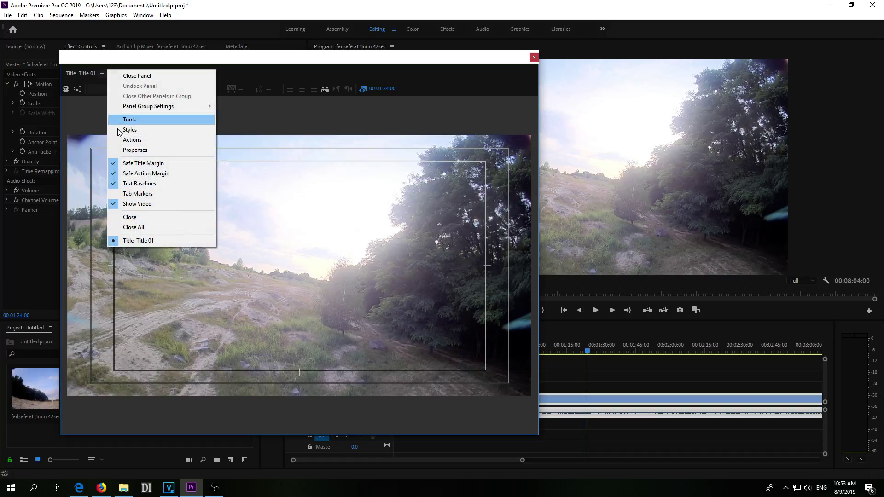
{"action": "left_click", "coordinate": [140, 150]}
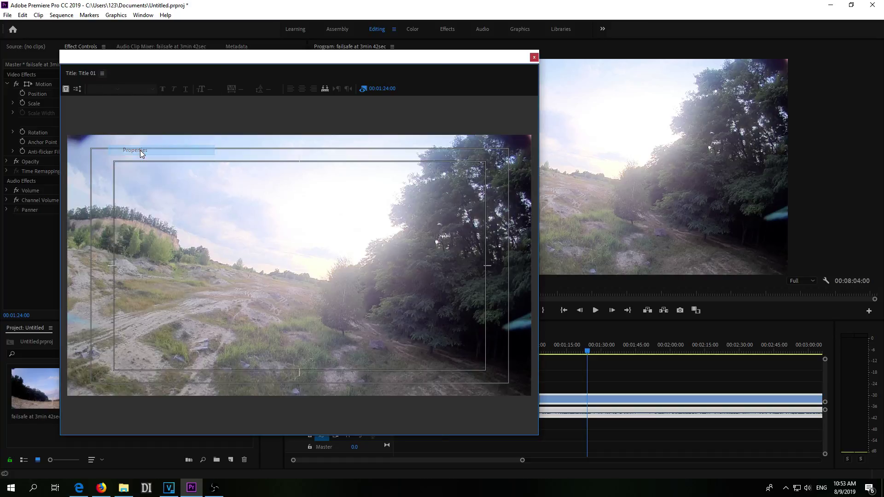
{"action": "left_click", "coordinate": [102, 73]}
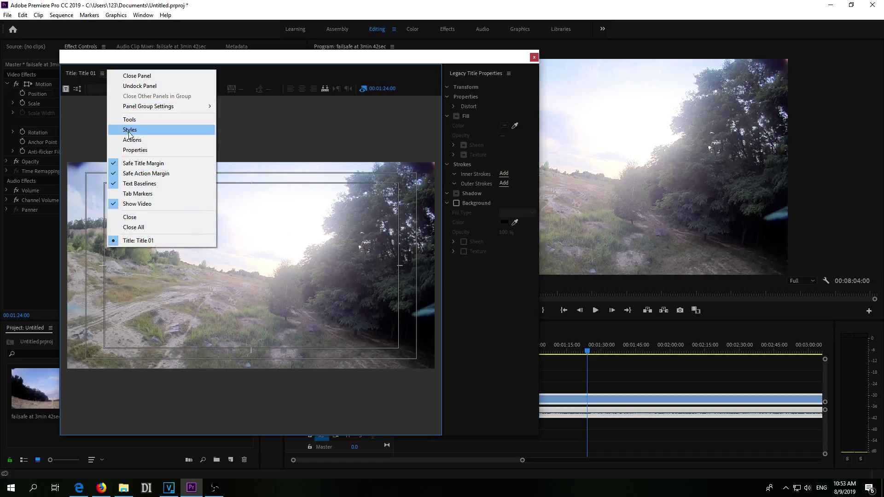
{"action": "left_click", "coordinate": [140, 122]}
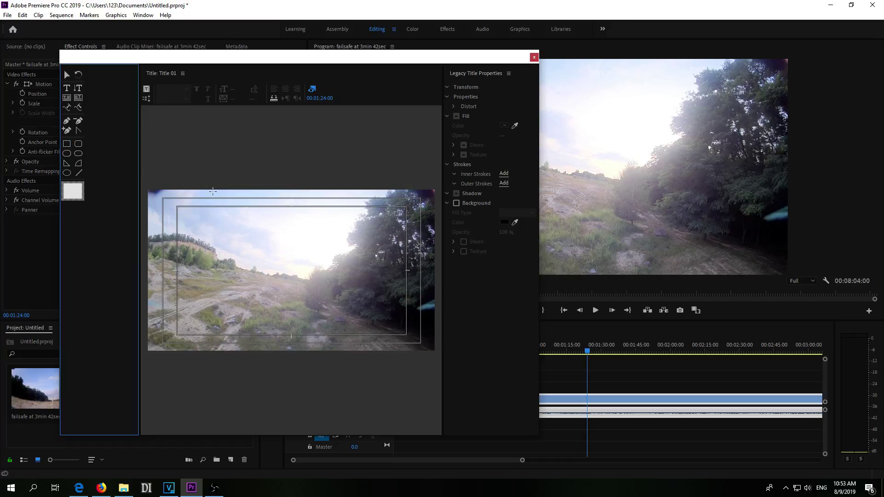
Step: Draw a tall rectangle about 429 by 1254 pixels across the full frame height in the title's left half
{"action": "left_click", "coordinate": [67, 144]}
{"action": "mouse_move", "coordinate": [191, 181]}
{"action": "left_mouse_down"}
{"action": "mouse_move", "coordinate": [217, 237]}
{"action": "mouse_move", "coordinate": [255, 368]}
{"action": "left_mouse_up"}
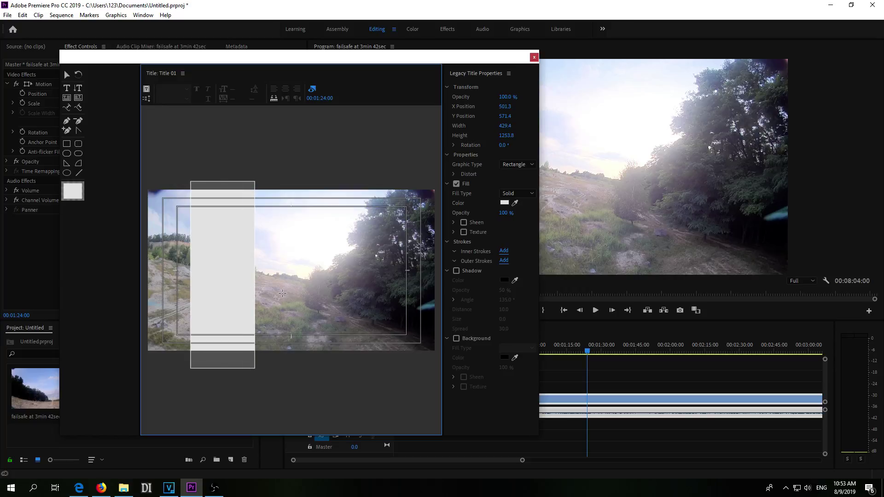
Step: Fill the title rectangle with red FF0000, set its transform opacity to 65%, and close the title window
{"action": "left_click", "coordinate": [504, 204]}
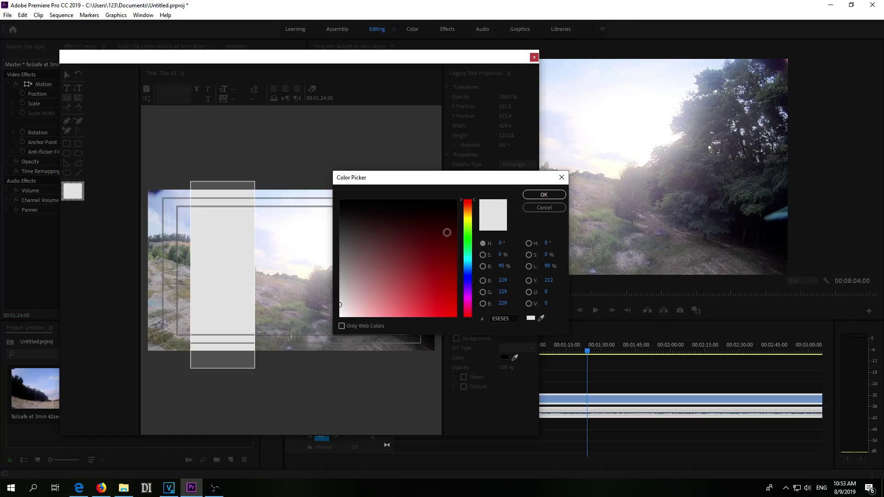
{"action": "left_click", "coordinate": [456, 313]}
{"action": "left_click", "coordinate": [455, 315]}
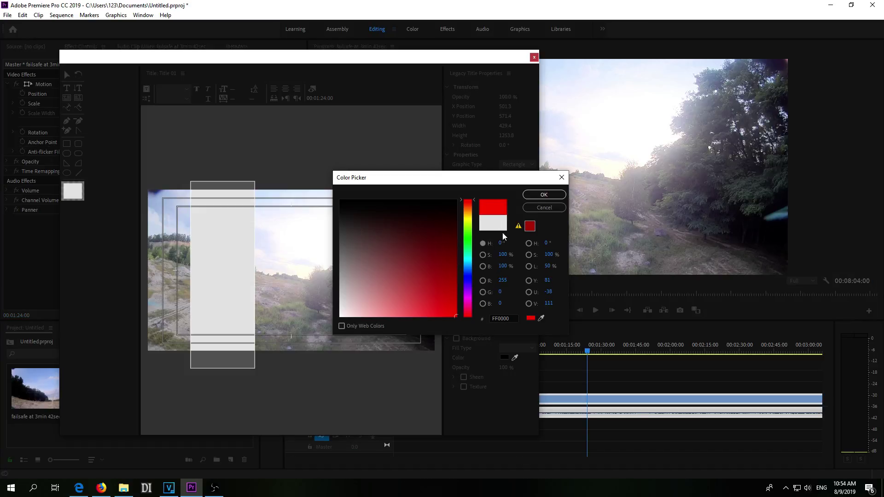
{"action": "left_click", "coordinate": [547, 197]}
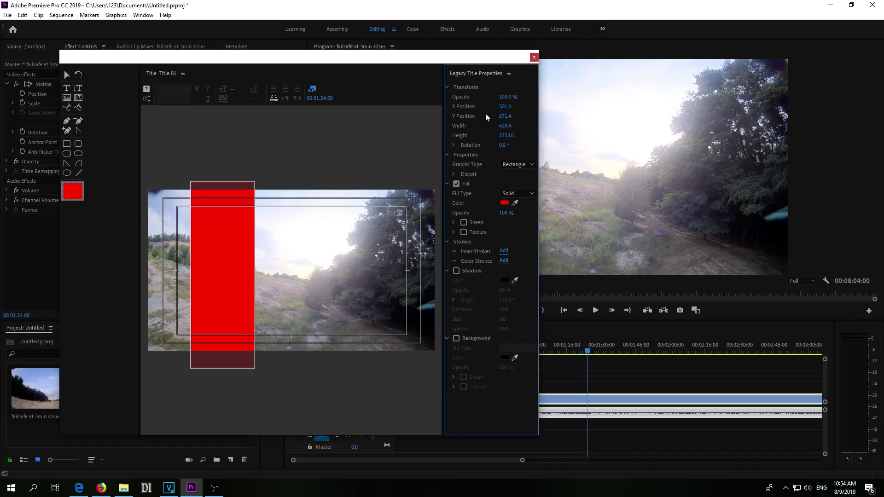
{"action": "left_click_drag", "start_coordinate": [507, 98], "coordinate": [491, 98]}
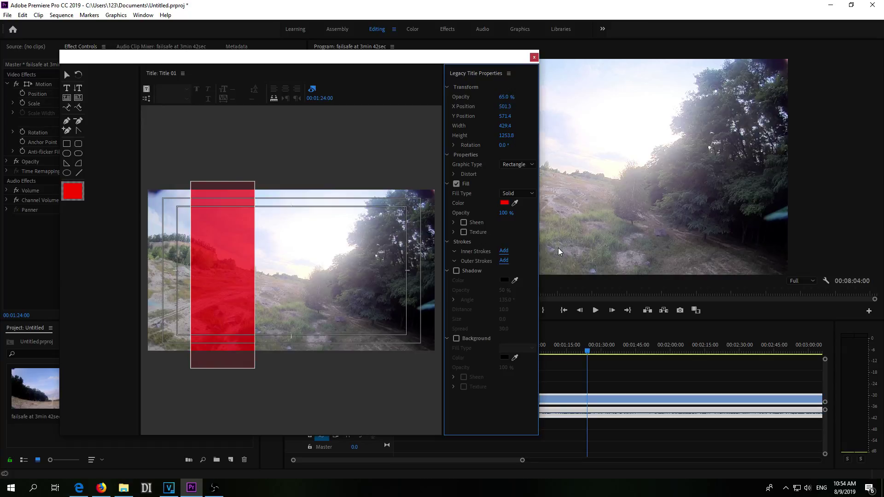
{"action": "left_click", "coordinate": [534, 58]}
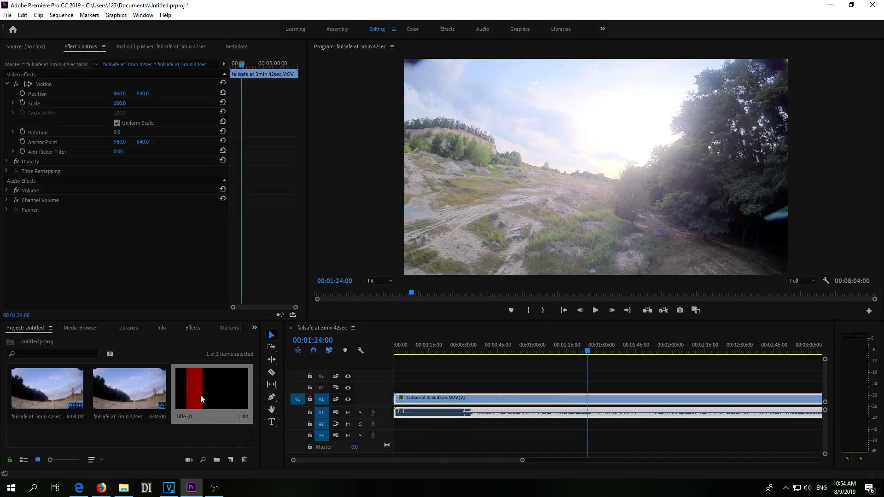
Step: Place Title 01 on track V2 above the footage, ending at 00:01:24:00, and mute audio track A1
{"action": "left_click", "coordinate": [71, 327]}
{"action": "left_click", "coordinate": [26, 330]}
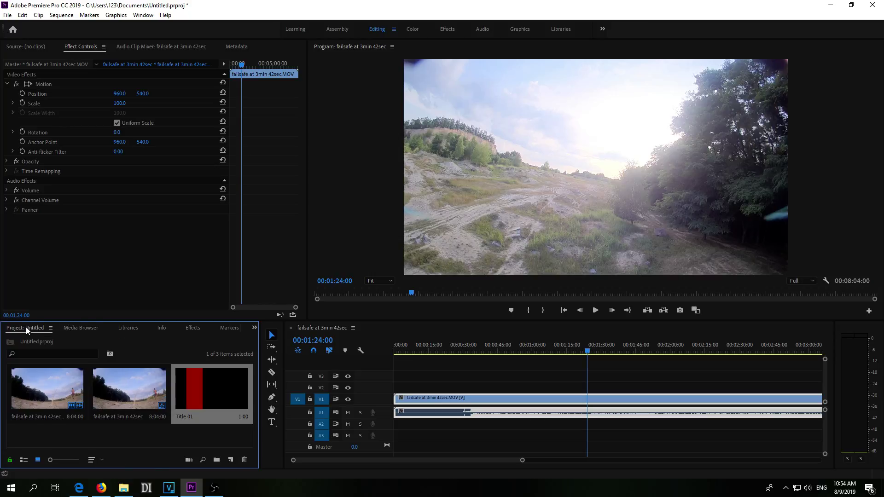
{"action": "left_click_drag", "start_coordinate": [195, 390], "coordinate": [588, 394]}
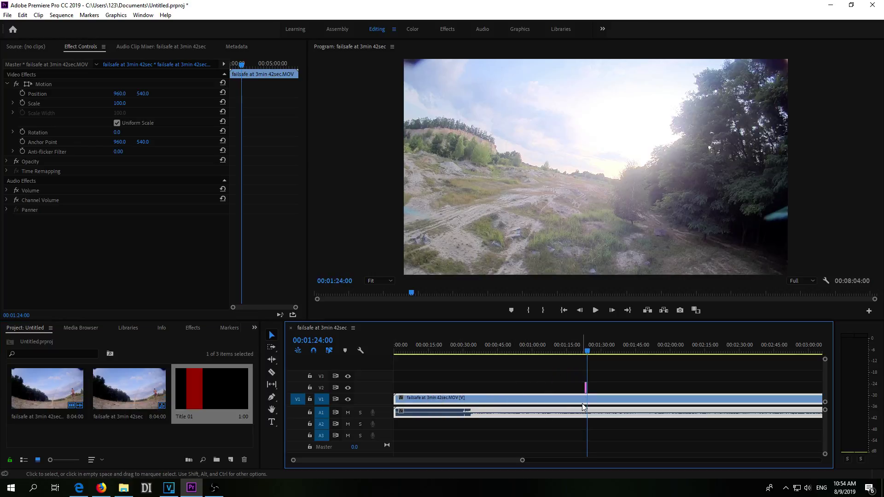
{"action": "left_click", "coordinate": [348, 413]}
Step: Play the section around Title 01 to check how the red rectangle appears over the footage
{"action": "scroll", "coordinate": [580, 421], "scroll_direction": "up", "scroll_amount": 8}
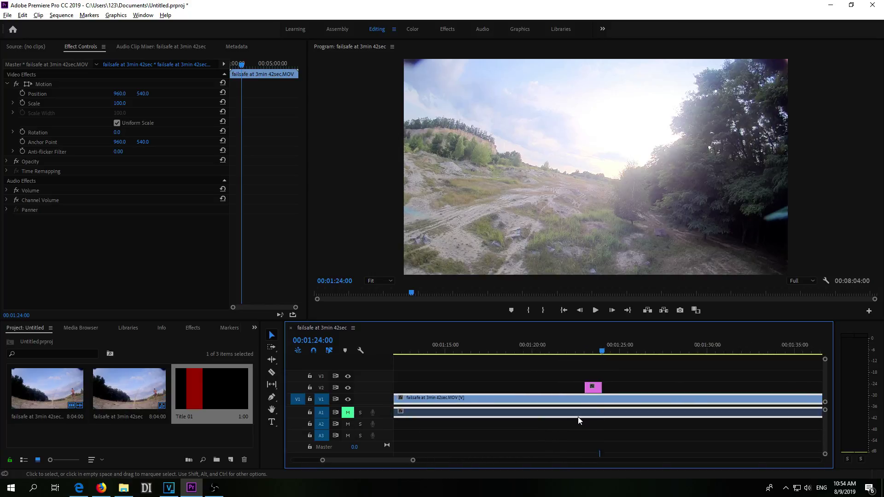
{"action": "scroll", "coordinate": [576, 416], "scroll_direction": "up", "scroll_amount": 2}
{"action": "scroll", "coordinate": [571, 414], "scroll_direction": "down", "scroll_amount": 2}
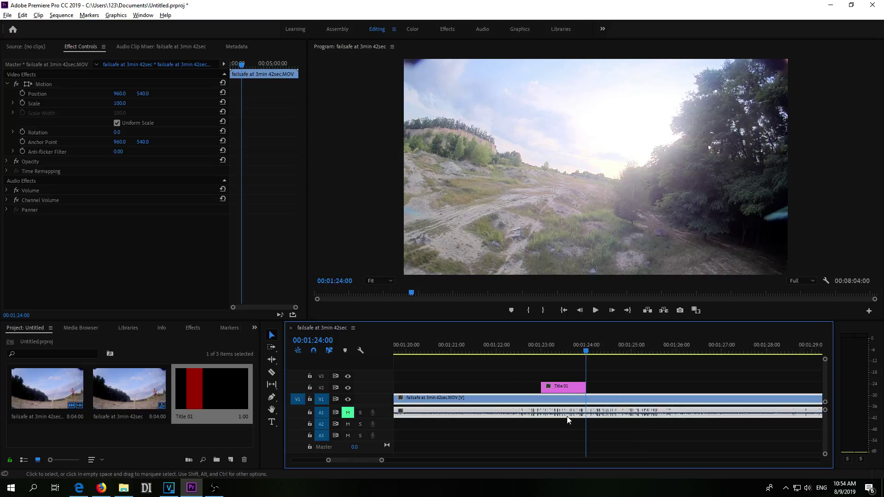
{"action": "left_click", "coordinate": [517, 341]}
{"action": "key", "text": "space"}
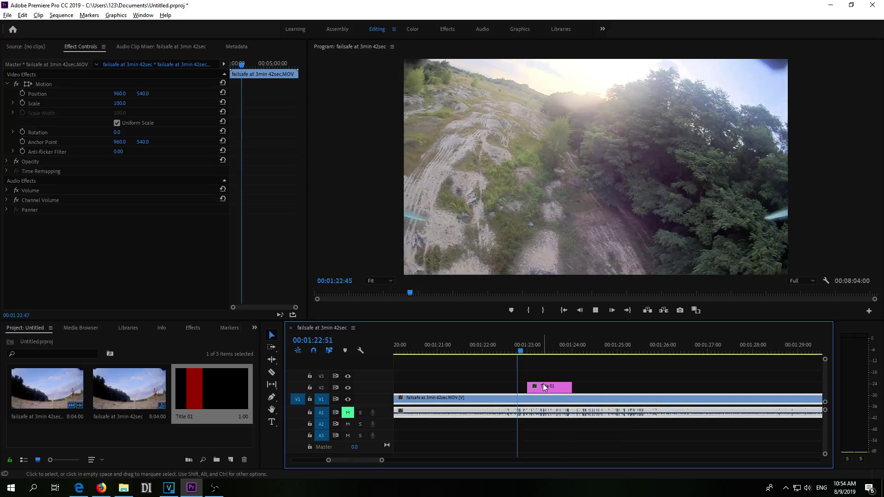
{"action": "key", "text": "space"}
{"action": "left_click", "coordinate": [504, 347]}
{"action": "key", "text": "space"}
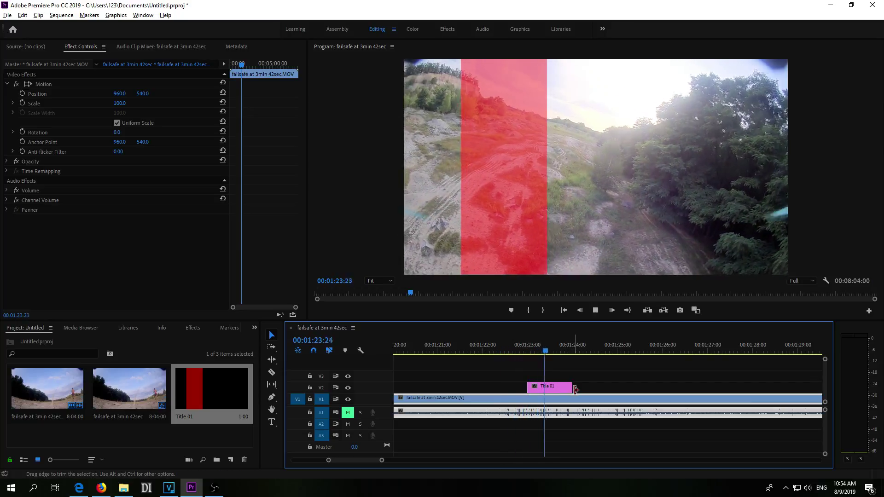
{"action": "key", "text": "space"}
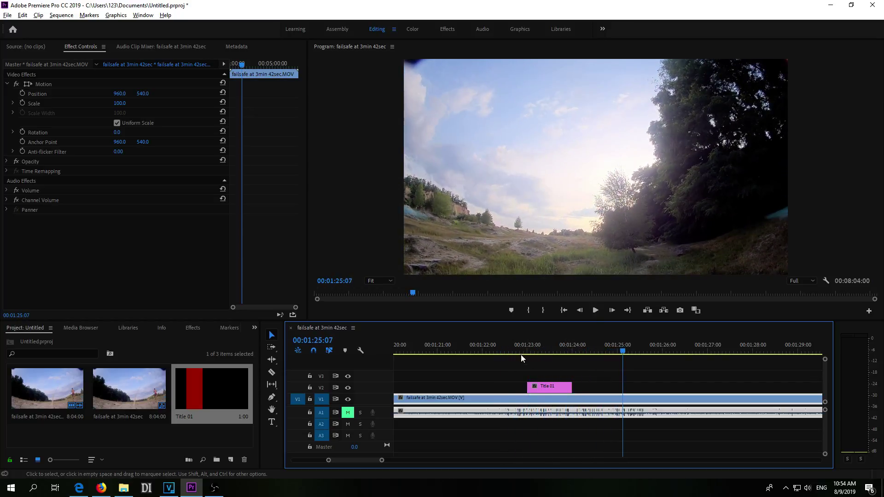
Step: Put the playhead just before Title 01 and extend the clip's end by about half a second
{"action": "left_click", "coordinate": [511, 352]}
{"action": "left_click_drag", "start_coordinate": [575, 385], "coordinate": [594, 385]}
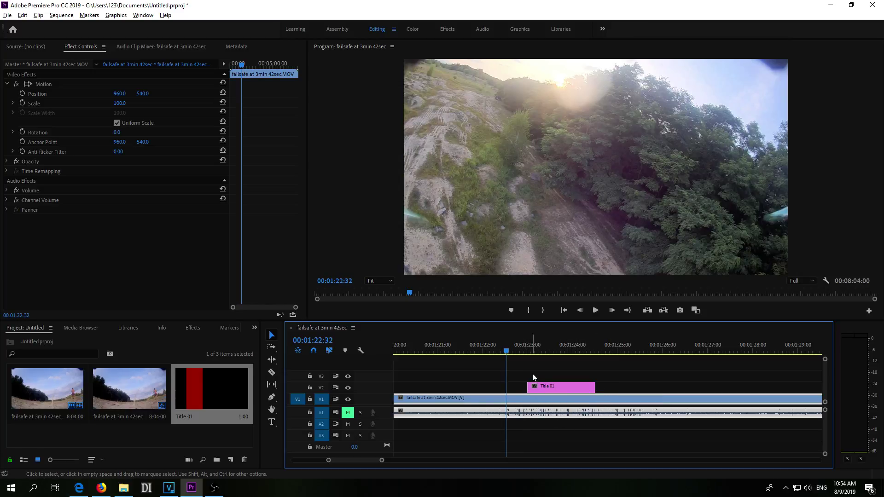
Step: Select the Title 01 clip on track V2 and display its Effect Controls
{"action": "left_click", "coordinate": [547, 387]}
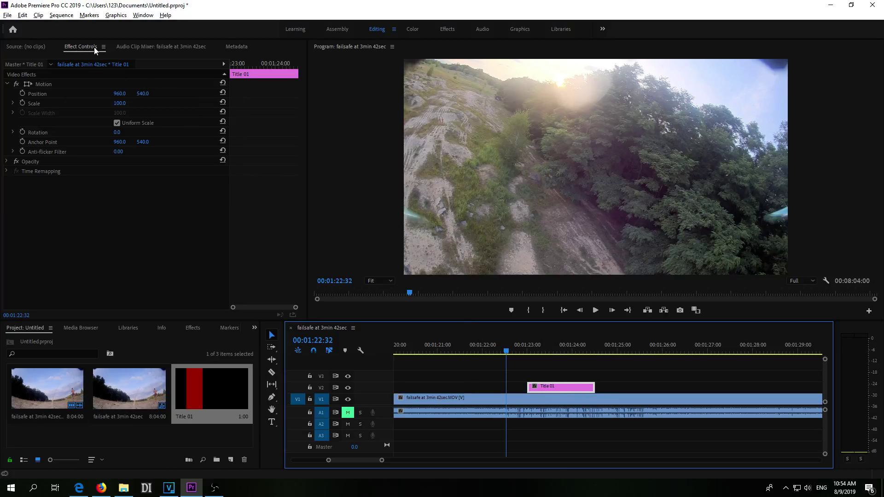
{"action": "left_click", "coordinate": [141, 17]}
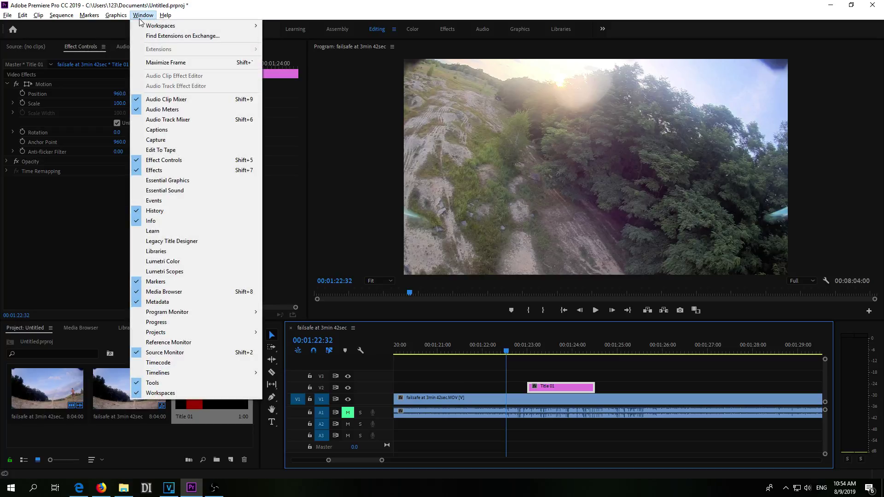
{"action": "left_click", "coordinate": [180, 165]}
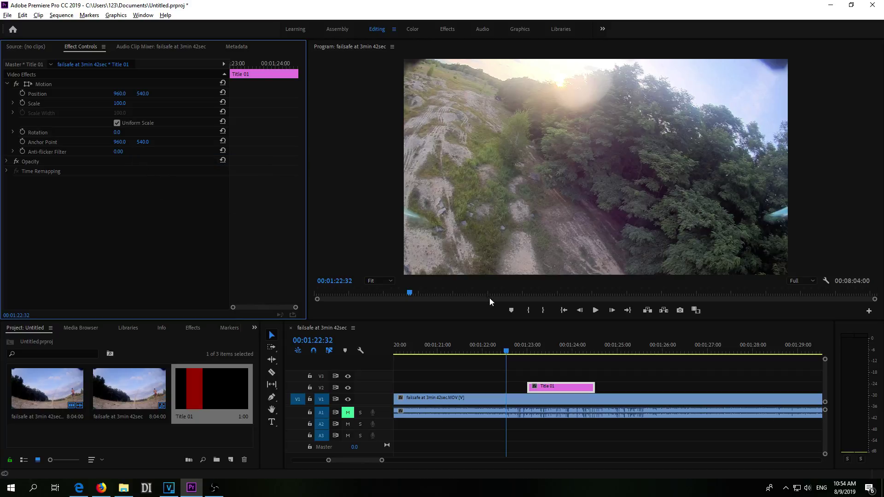
Step: Put the playhead at 00:01:23:26 and turn on Position animation for Title 01, setting its first keyframe there
{"action": "left_click", "coordinate": [541, 350]}
{"action": "left_click_drag", "start_coordinate": [542, 353], "coordinate": [546, 352]}
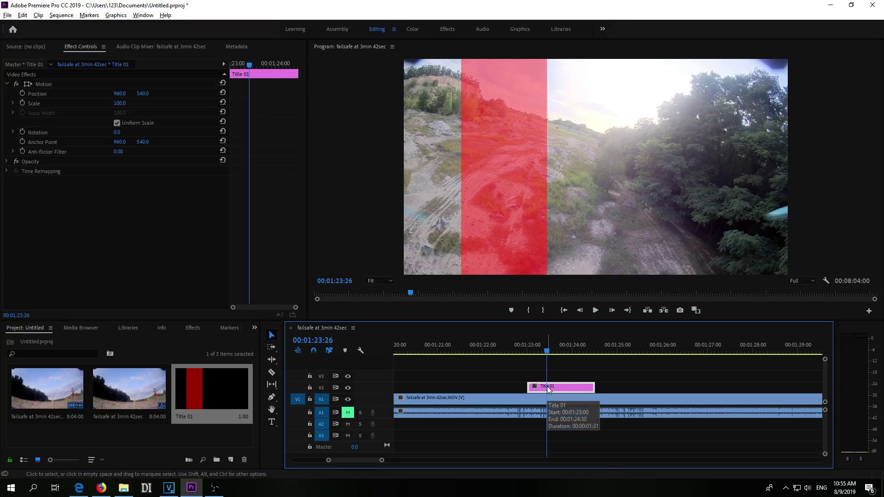
{"action": "left_click", "coordinate": [7, 85]}
{"action": "left_click", "coordinate": [41, 85]}
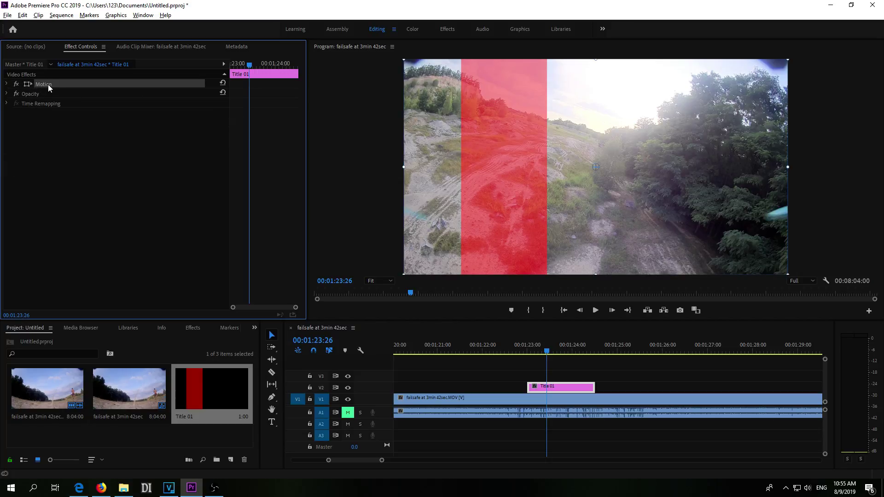
{"action": "left_click", "coordinate": [6, 84]}
{"action": "left_click", "coordinate": [35, 96]}
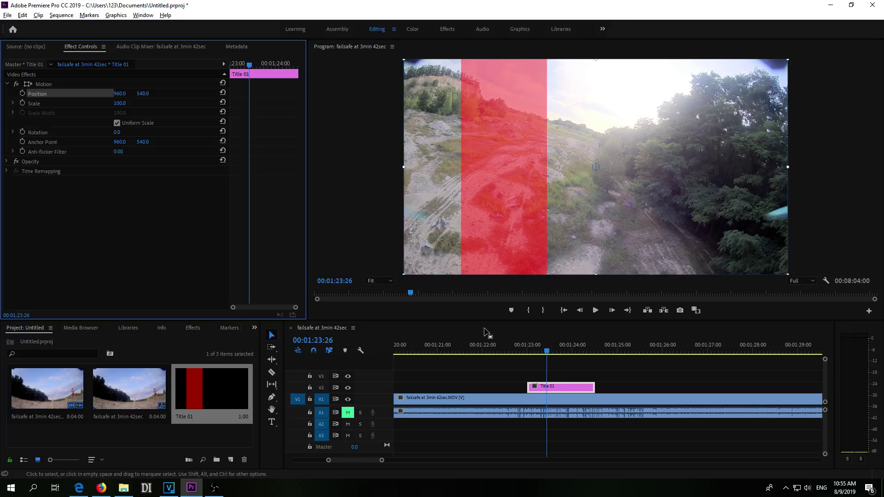
{"action": "left_click", "coordinate": [22, 94]}
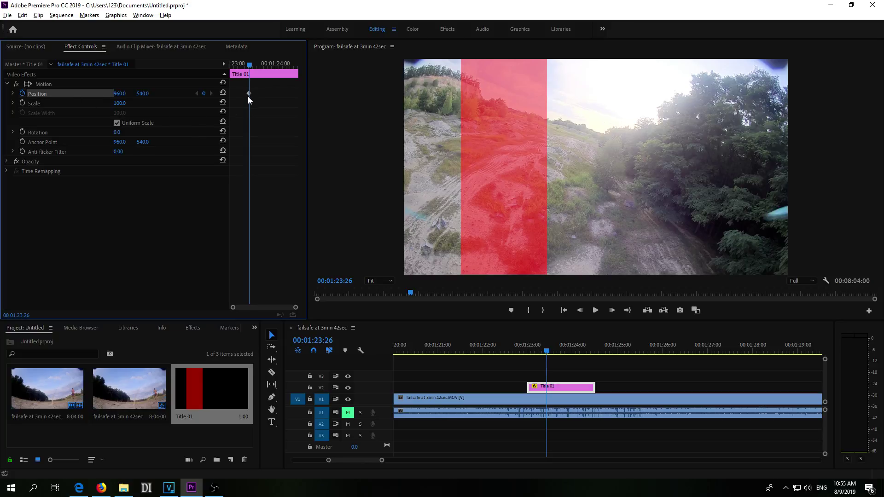
Step: At 00:01:24:02, raise Title 01's horizontal Position to about 1950 for a second keyframe, keeping the vertical value at 540
{"action": "left_click_drag", "start_coordinate": [547, 351], "coordinate": [574, 355]}
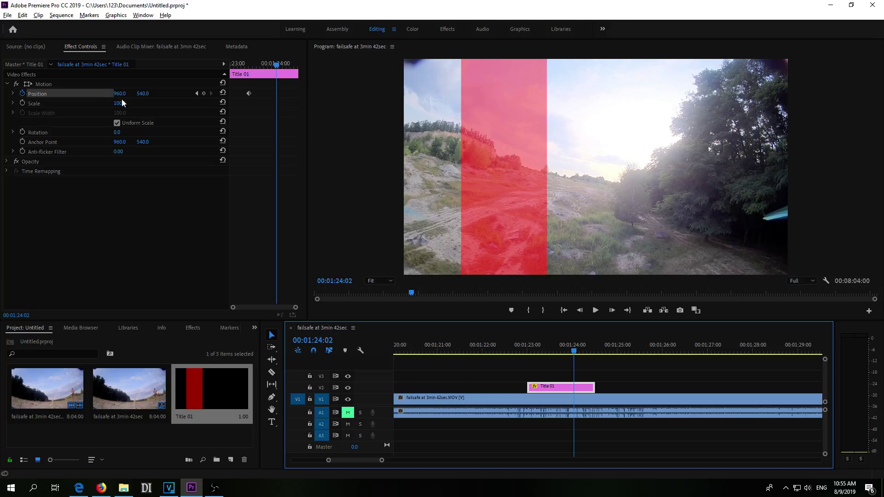
{"action": "left_click_drag", "start_coordinate": [141, 93], "coordinate": [193, 94]}
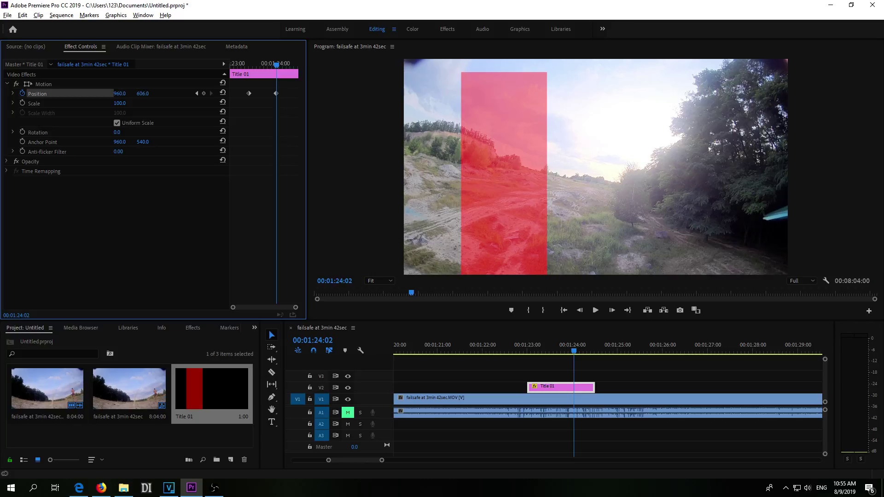
{"action": "key", "text": "ctrl+z"}
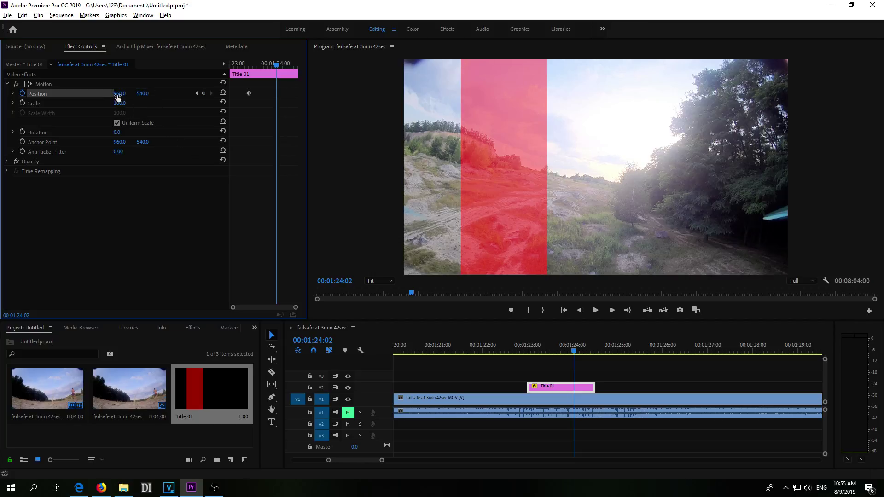
{"action": "left_click_drag", "start_coordinate": [120, 94], "coordinate": [287, 93]}
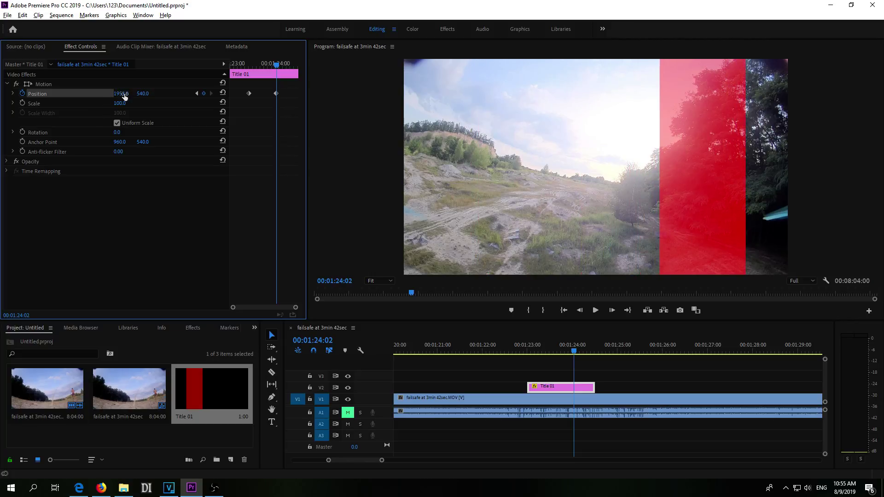
Step: Play the sequence from 00:01:22:34 to check the rectangle's sideways movement
{"action": "left_click", "coordinate": [508, 344]}
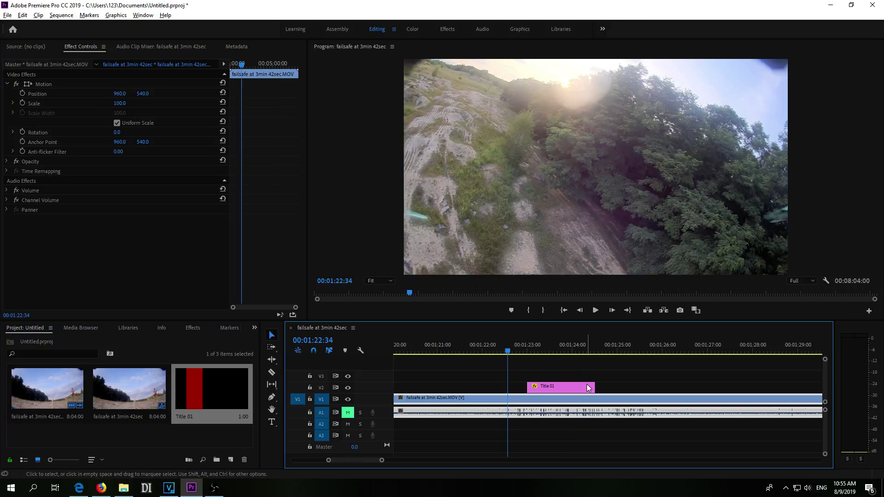
{"action": "left_click", "coordinate": [595, 310]}
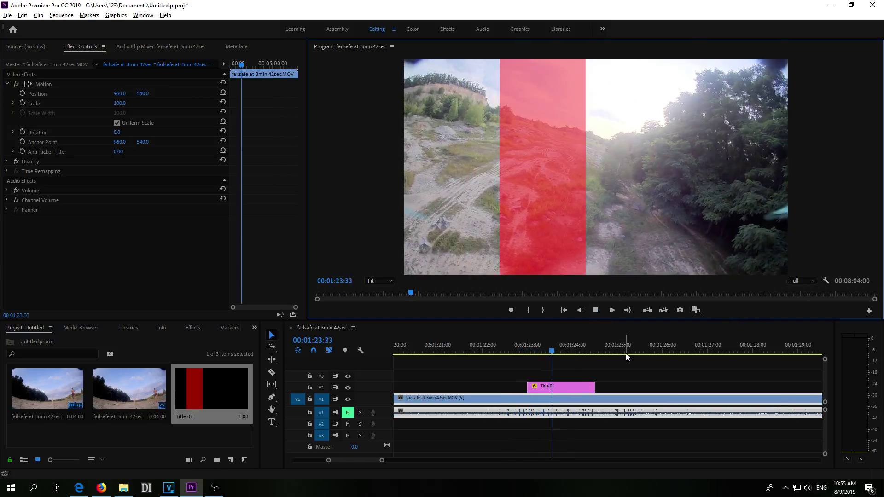
{"action": "left_click", "coordinate": [465, 345]}
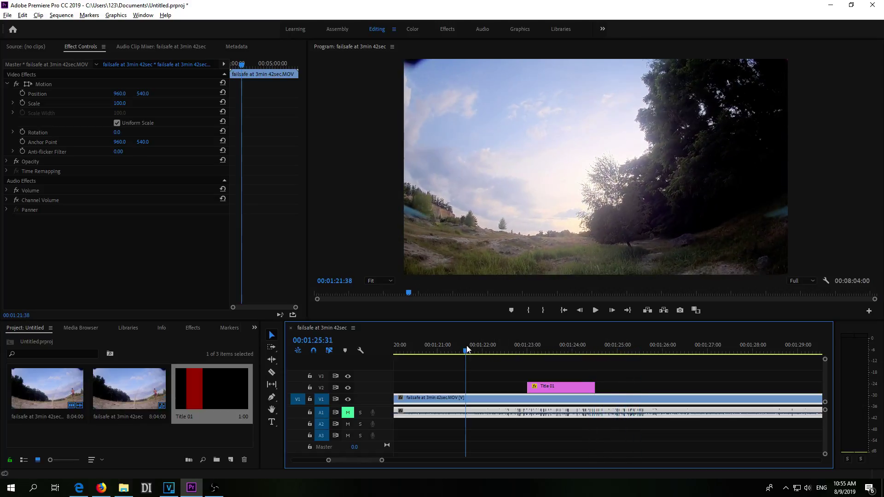
Step: Extend the start of Title 01 on track V2 back to 00:01:22:11 and play through the clip
{"action": "left_click_drag", "start_coordinate": [528, 386], "coordinate": [492, 386]}
{"action": "key", "text": "space"}
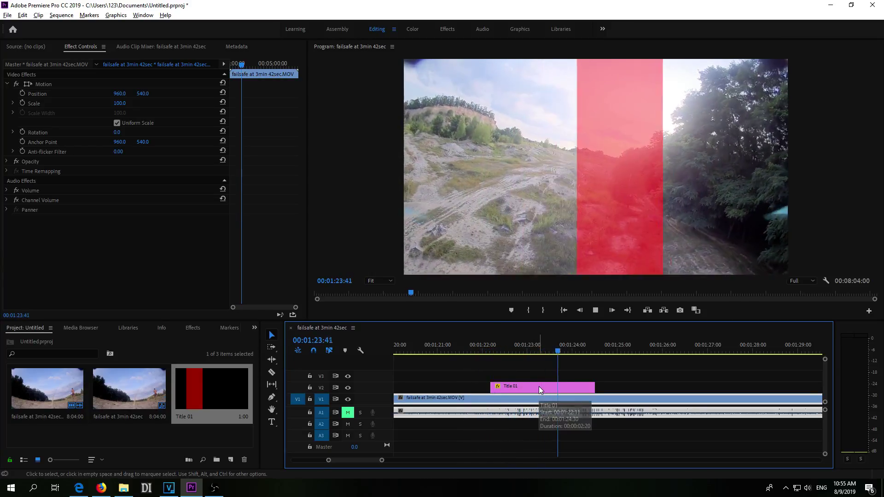
{"action": "left_click", "coordinate": [596, 312]}
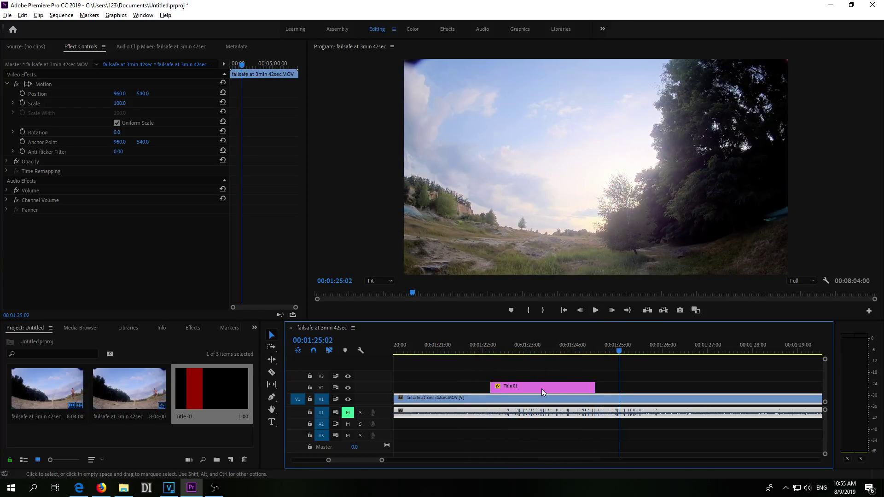
Step: Move Title 01's first Position keyframe earlier, to the playhead at 00:01:22:34
{"action": "left_click", "coordinate": [509, 352]}
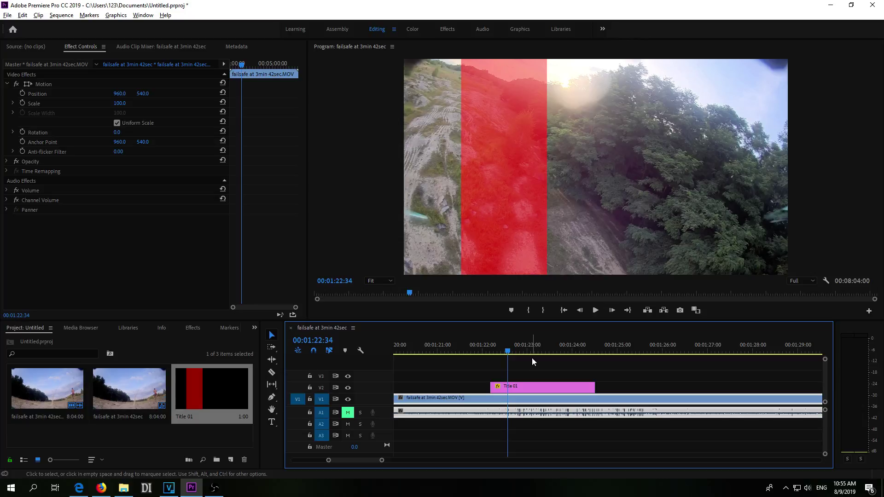
{"action": "left_click", "coordinate": [517, 387]}
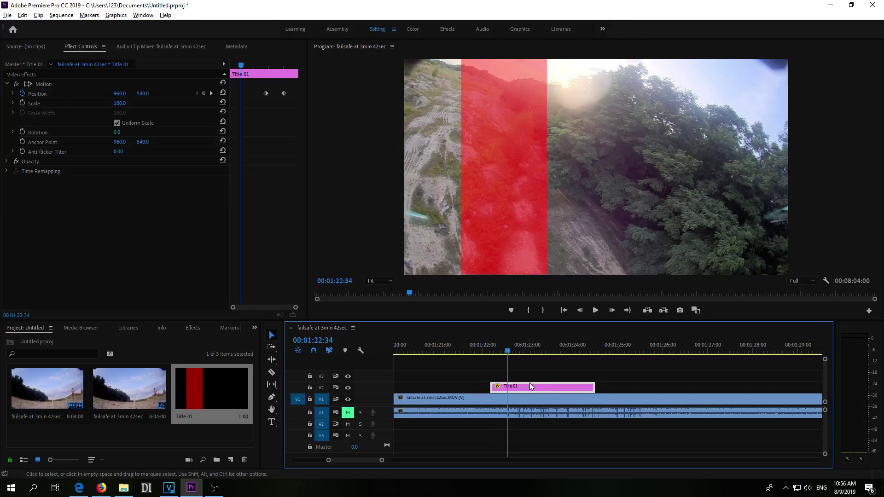
{"action": "left_click", "coordinate": [529, 401]}
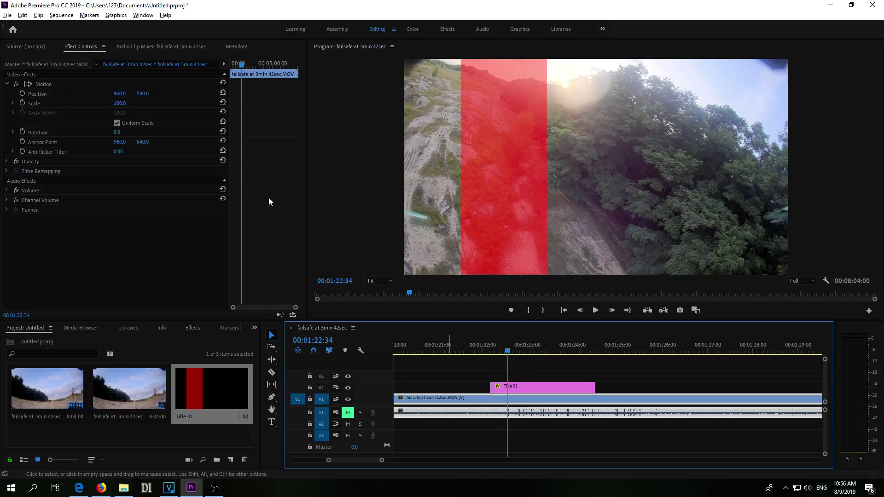
{"action": "left_click", "coordinate": [535, 388]}
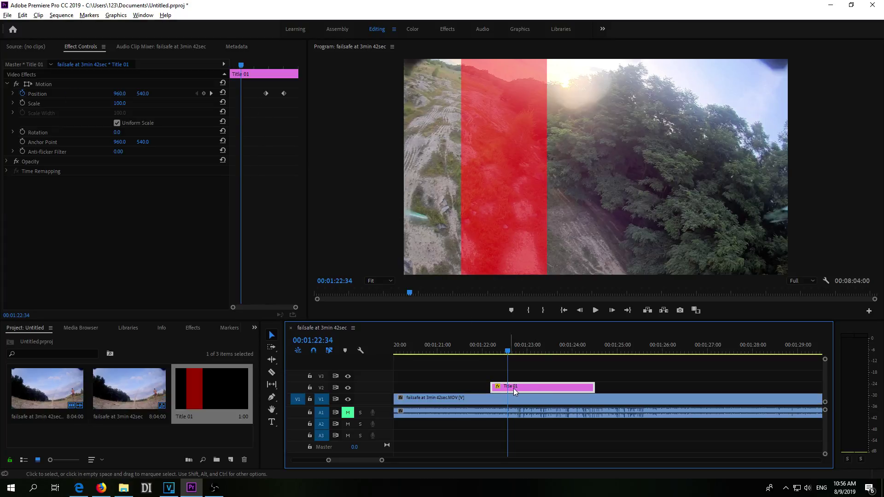
{"action": "left_click_drag", "start_coordinate": [265, 93], "coordinate": [258, 94]}
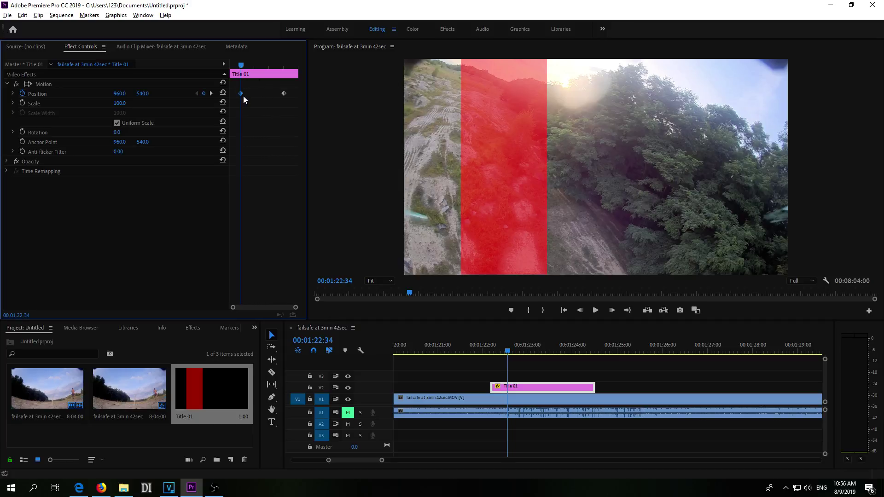
Step: Play the footage from before Title 01 to check the timing of the lengthened movement
{"action": "left_click", "coordinate": [468, 348]}
{"action": "key", "text": "space"}
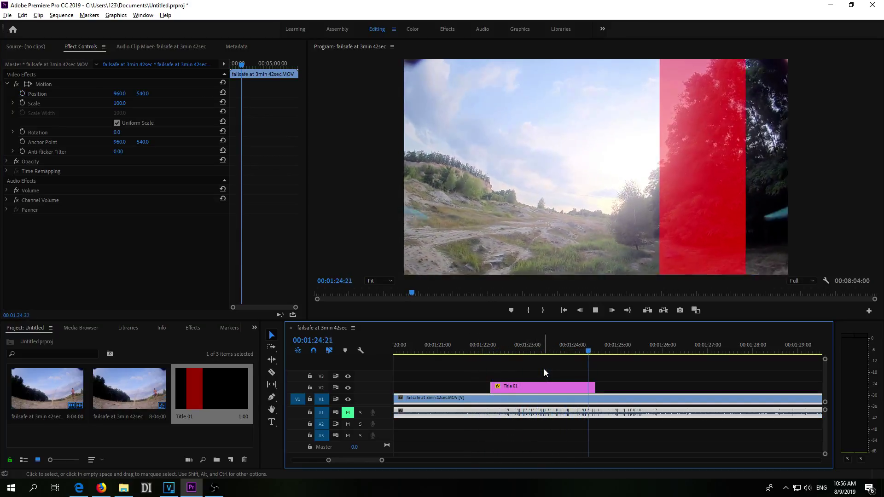
{"action": "left_click", "coordinate": [529, 352]}
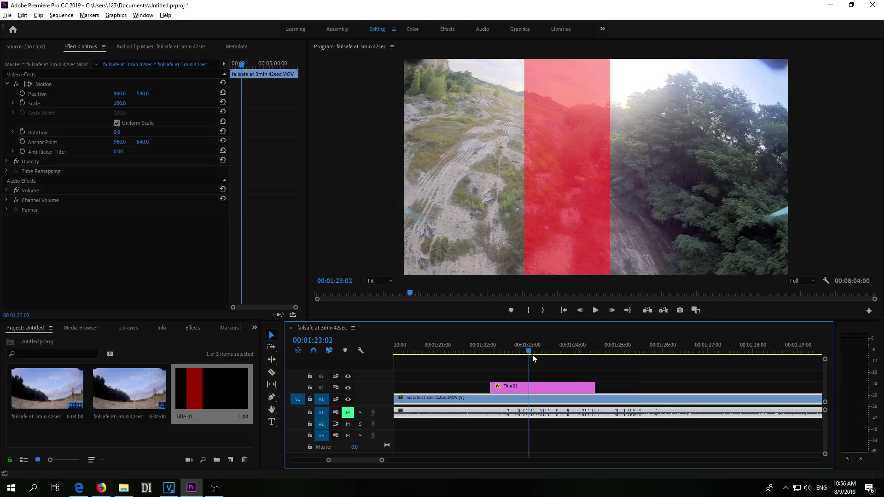
Step: Open Title 01 in the title editor, show its properties and change the rectangle's fill color to green 6CFF00
{"action": "left_click", "coordinate": [534, 388]}
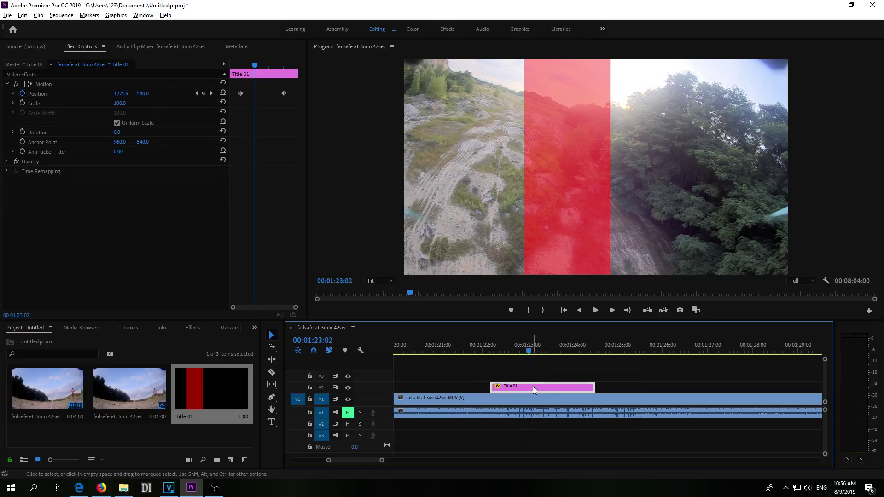
{"action": "double_click", "coordinate": [208, 393]}
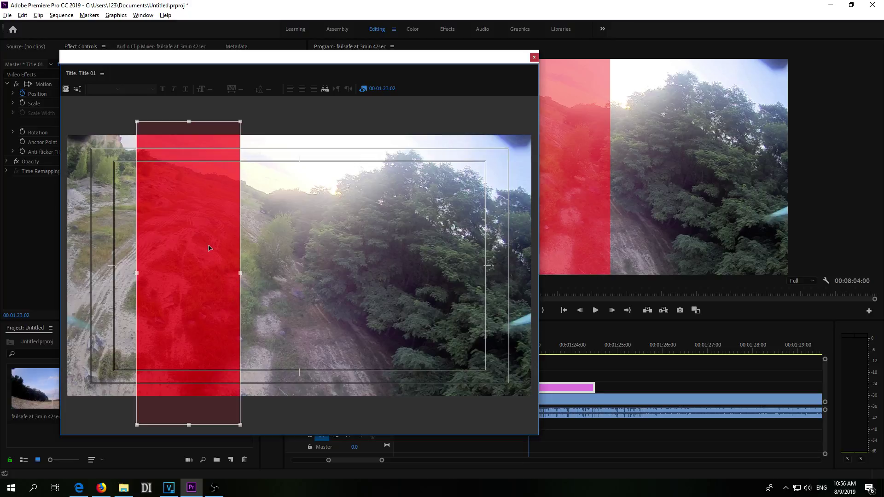
{"action": "left_click", "coordinate": [102, 73]}
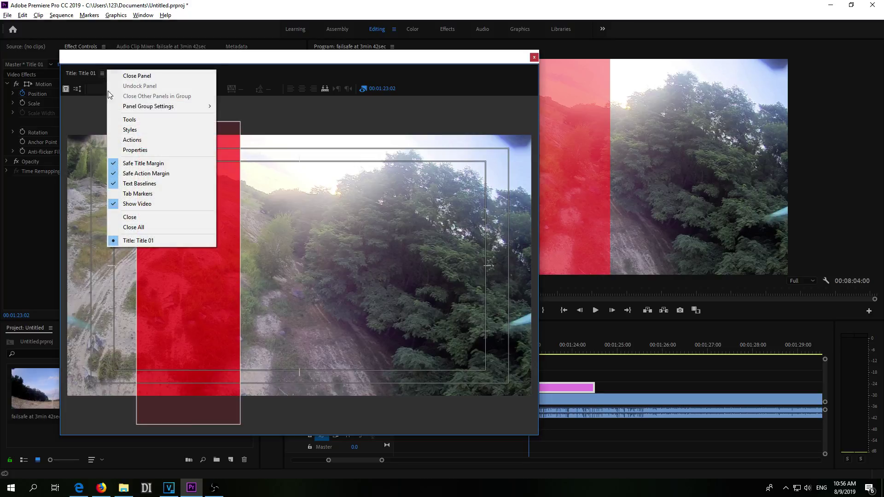
{"action": "left_click", "coordinate": [157, 154]}
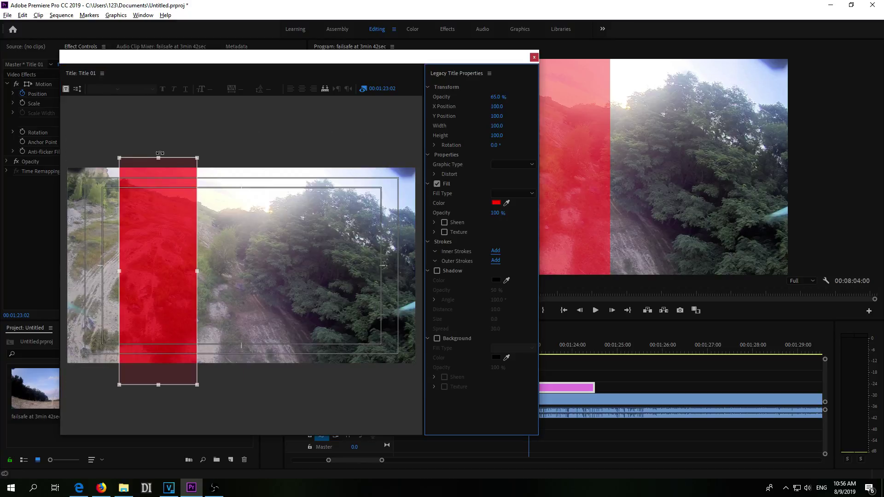
{"action": "left_click", "coordinate": [161, 245]}
{"action": "left_click", "coordinate": [164, 225]}
{"action": "left_click", "coordinate": [496, 203]}
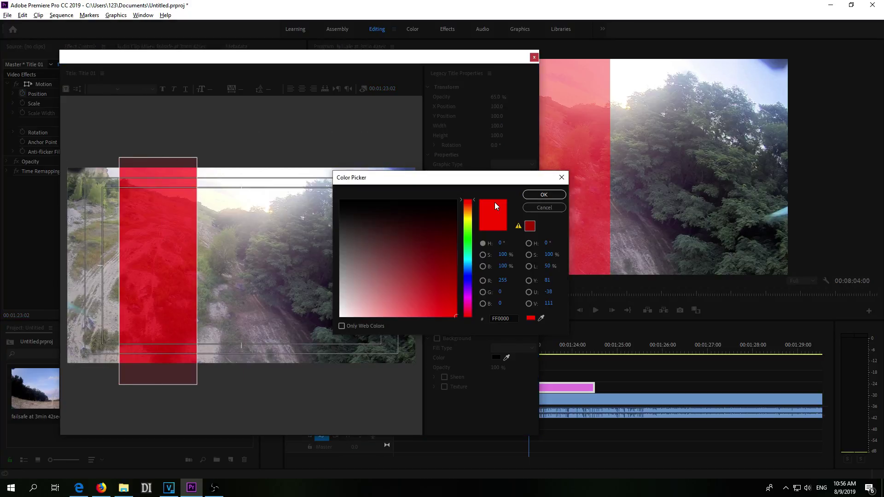
{"action": "left_click", "coordinate": [470, 231]}
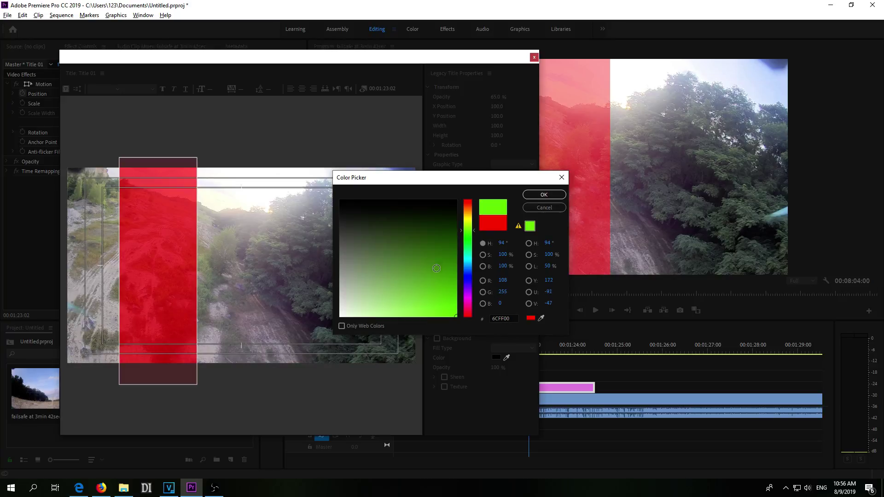
{"action": "left_click", "coordinate": [537, 194]}
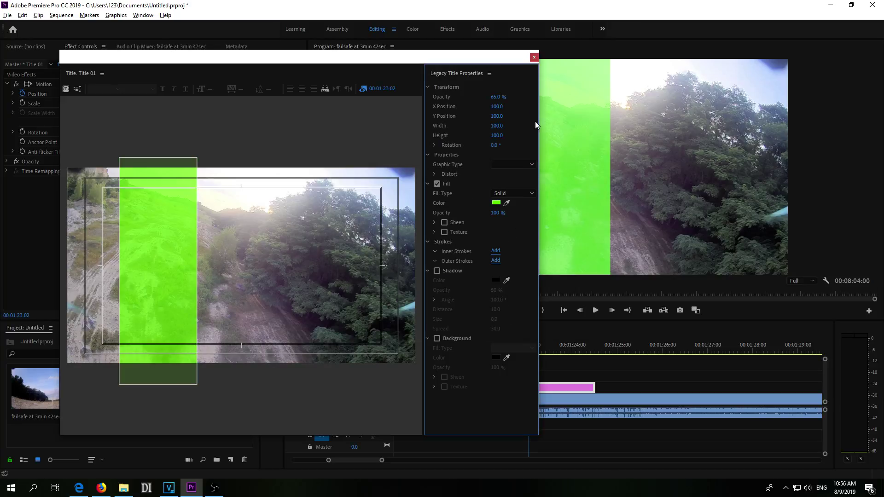
{"action": "left_click", "coordinate": [534, 57]}
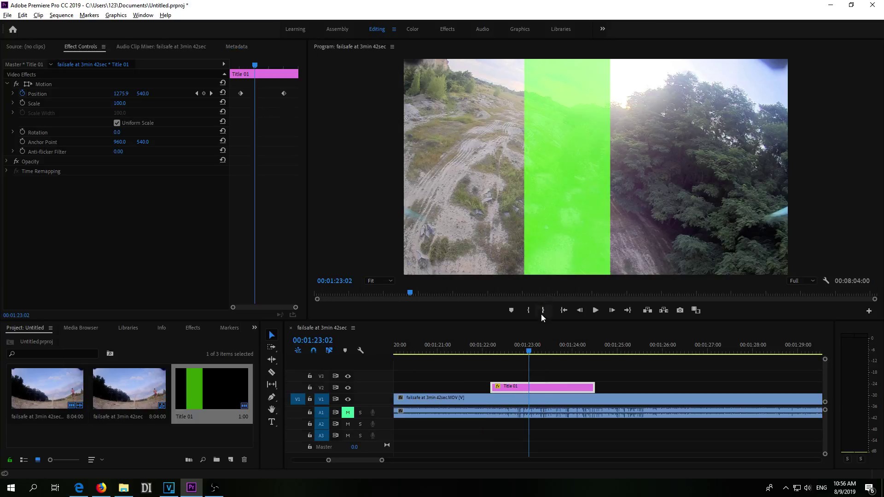
Step: Play the section around Title 01 to check the green rectangle moving over the footage
{"action": "left_click", "coordinate": [477, 350]}
{"action": "key", "text": "space"}
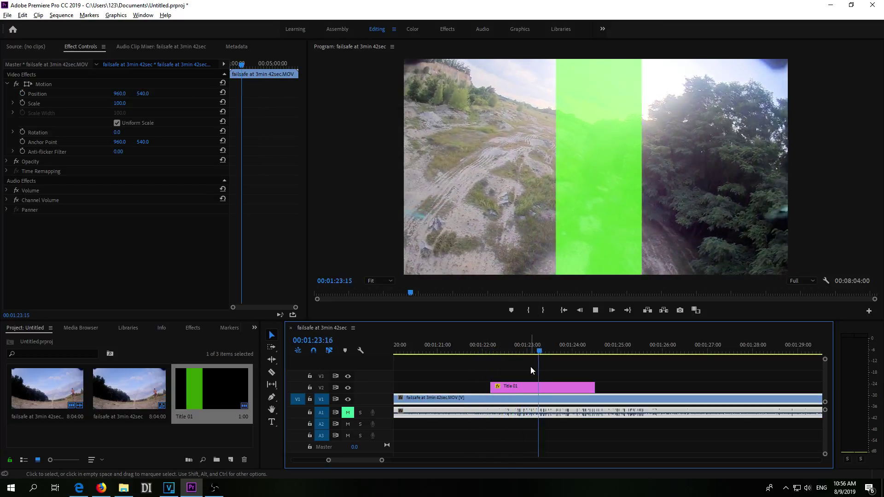
{"action": "key", "text": "space"}
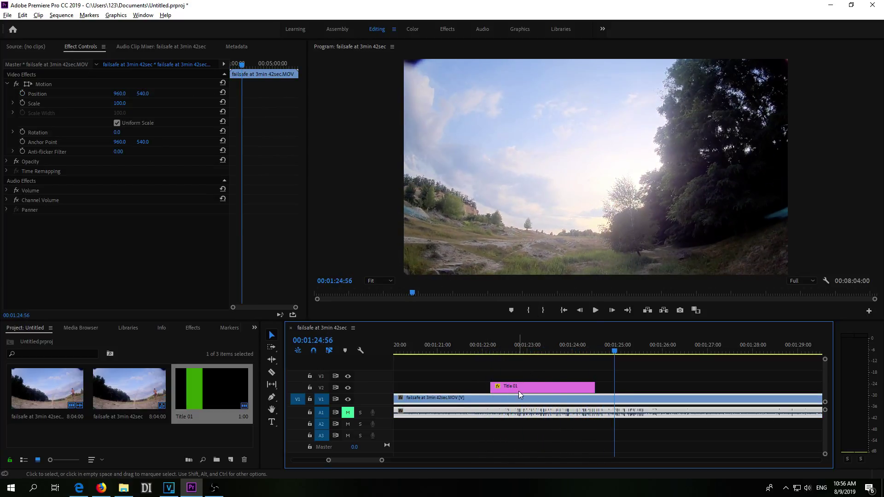
Step: Reopen Title 01 with its properties, widen the rectangle leftward to about 739, and play the clip to check it
{"action": "left_click", "coordinate": [518, 389]}
{"action": "double_click", "coordinate": [231, 388]}
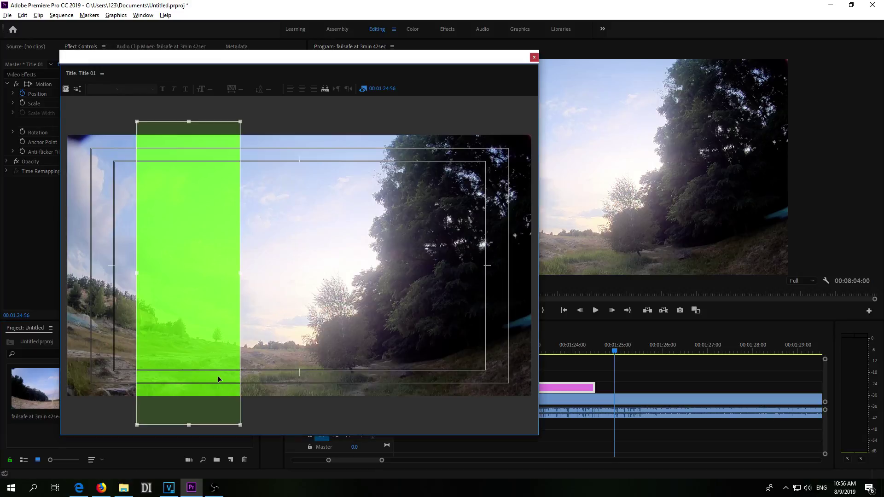
{"action": "left_click", "coordinate": [134, 97]}
{"action": "left_click", "coordinate": [102, 74]}
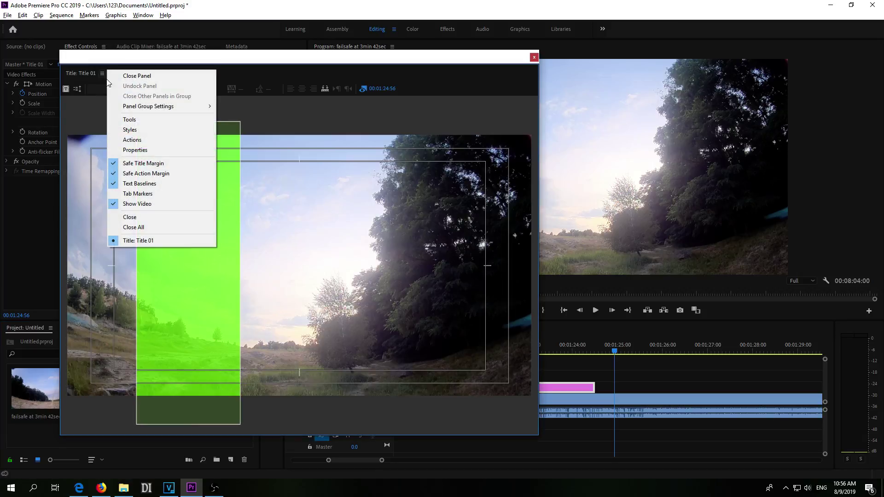
{"action": "left_click", "coordinate": [139, 151]}
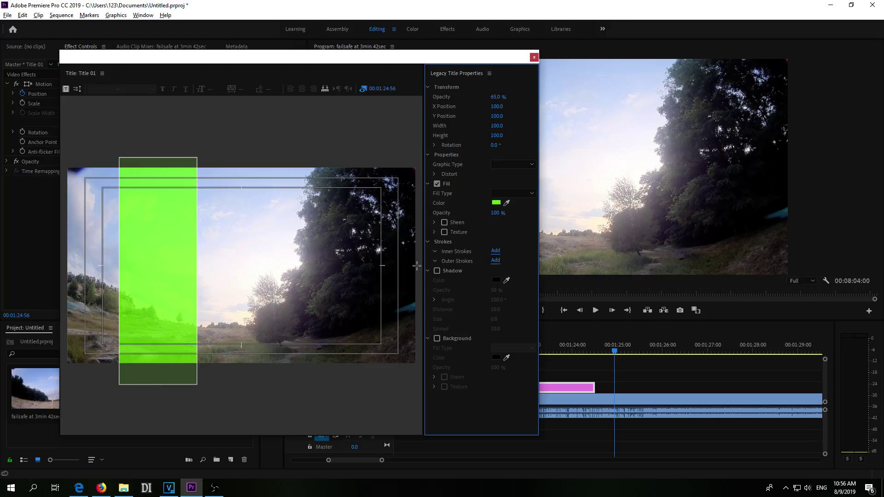
{"action": "left_click_drag", "start_coordinate": [120, 271], "coordinate": [64, 268]}
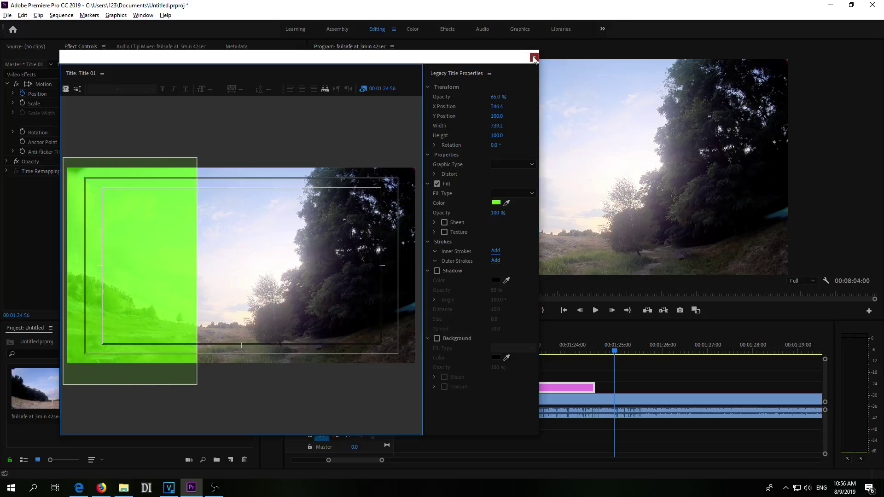
{"action": "left_click", "coordinate": [534, 58]}
{"action": "left_click", "coordinate": [470, 352]}
{"action": "key", "text": "space"}
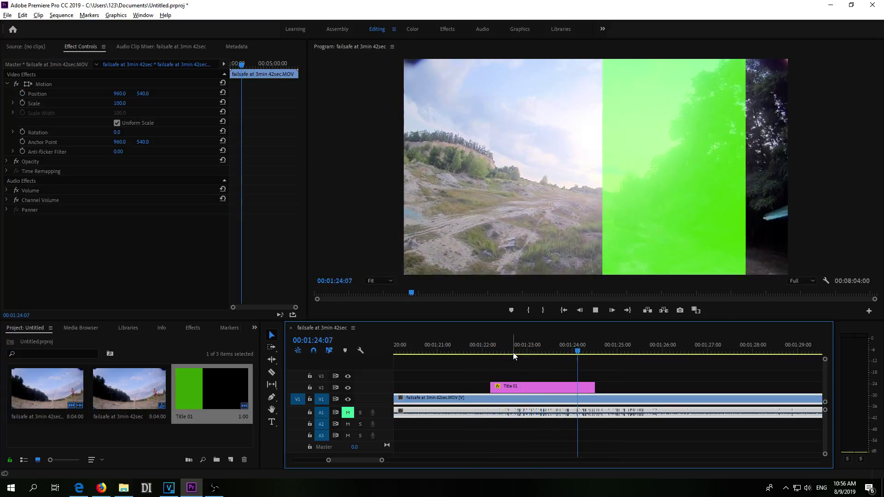
Step: Move the playhead onto Title 01's second Position keyframe and set its horizontal Position to 2170
{"action": "left_click", "coordinate": [580, 349]}
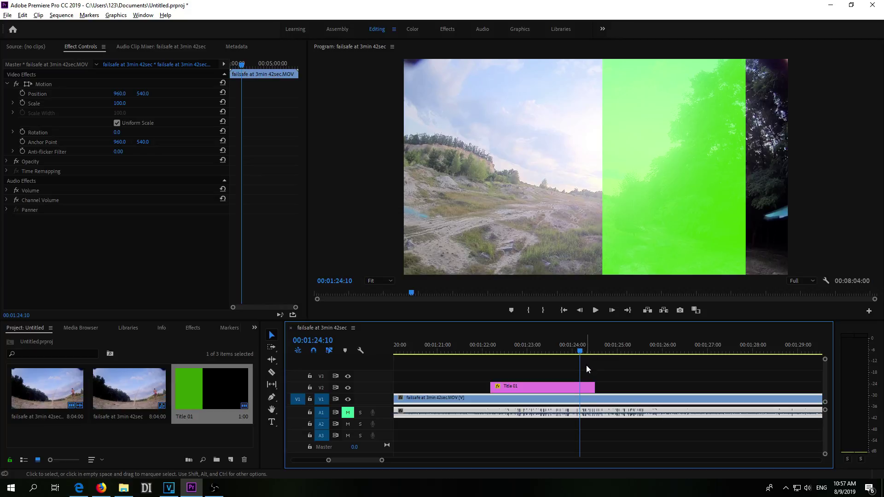
{"action": "left_click", "coordinate": [572, 386]}
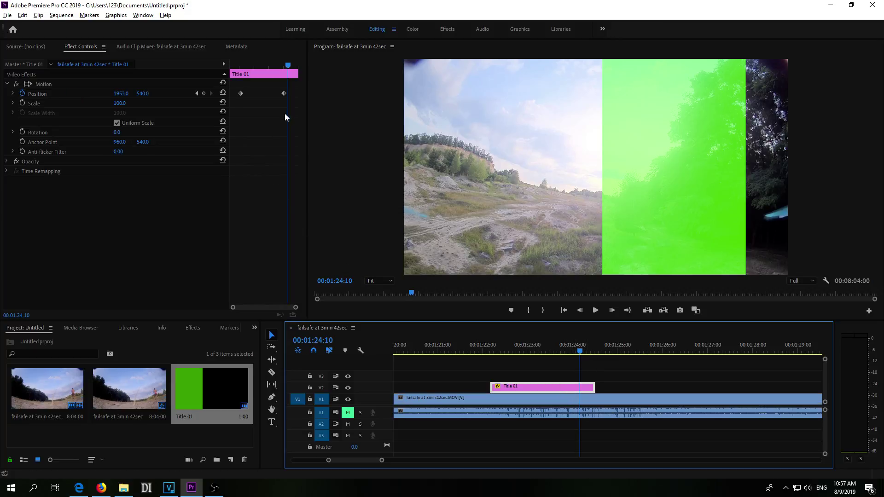
{"action": "left_click", "coordinate": [285, 93]}
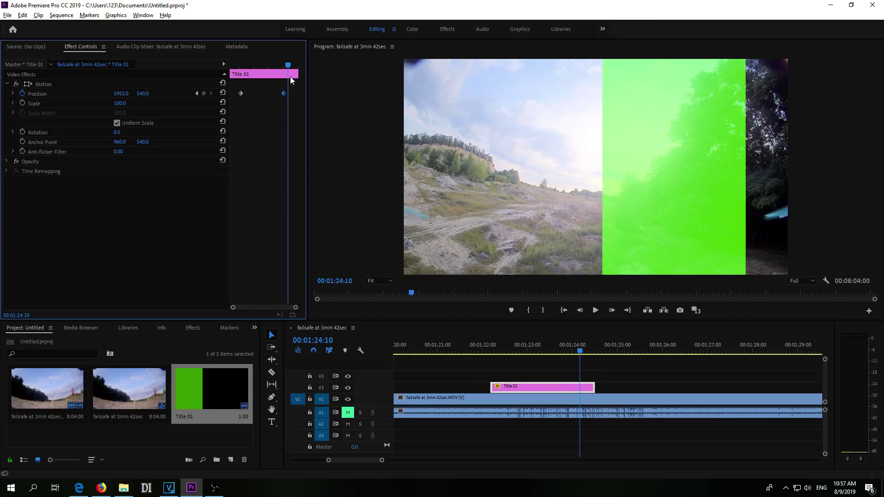
{"action": "mouse_move", "coordinate": [290, 65]}
{"action": "left_mouse_down"}
{"action": "mouse_move", "coordinate": [264, 67]}
{"action": "mouse_move", "coordinate": [276, 70]}
{"action": "left_mouse_up"}
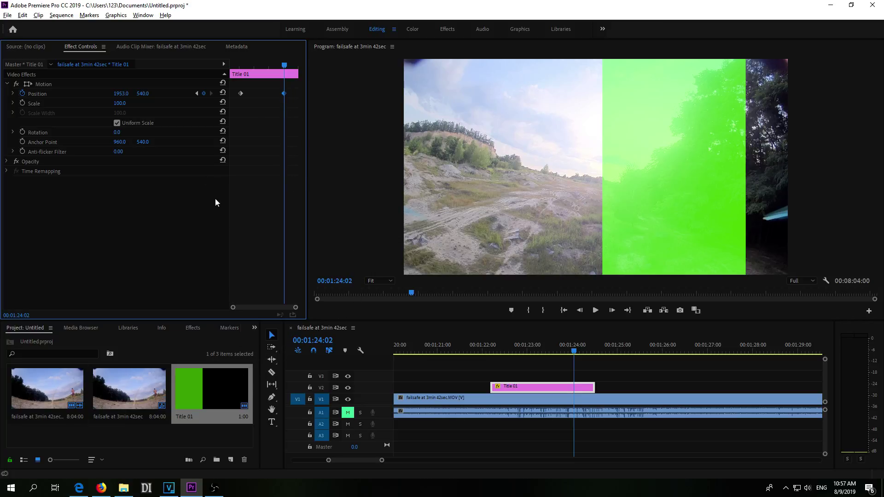
{"action": "left_click_drag", "start_coordinate": [121, 94], "coordinate": [165, 93]}
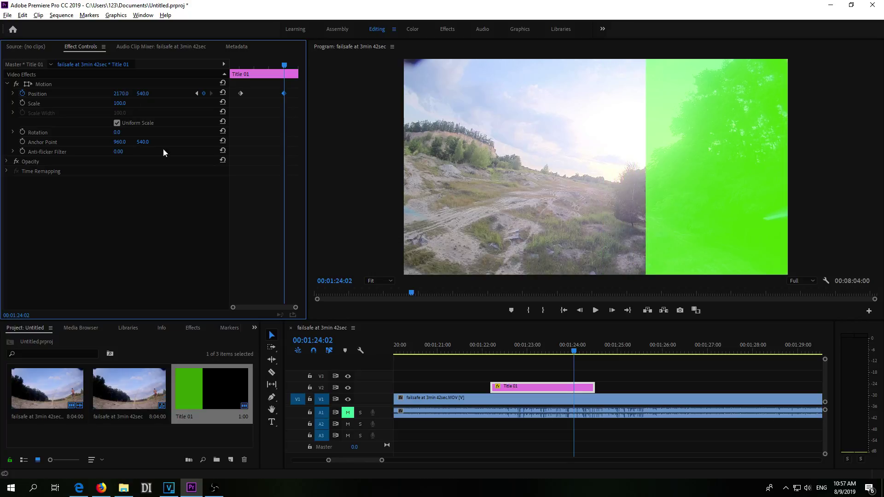
Step: Play the footage from before Title 01 to check the widened rectangle's movement to its new end position
{"action": "left_click", "coordinate": [466, 351]}
{"action": "key", "text": "space"}
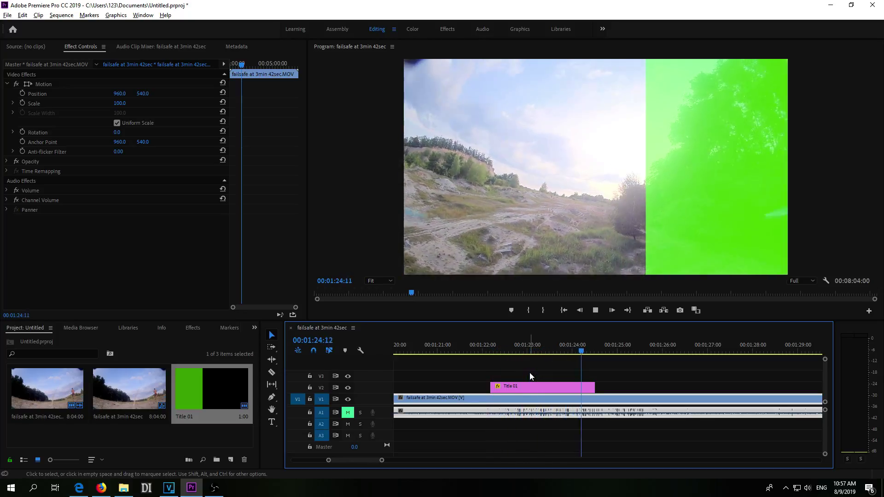
{"action": "key", "text": "space"}
{"action": "left_click", "coordinate": [451, 343]}
{"action": "key", "text": "space"}
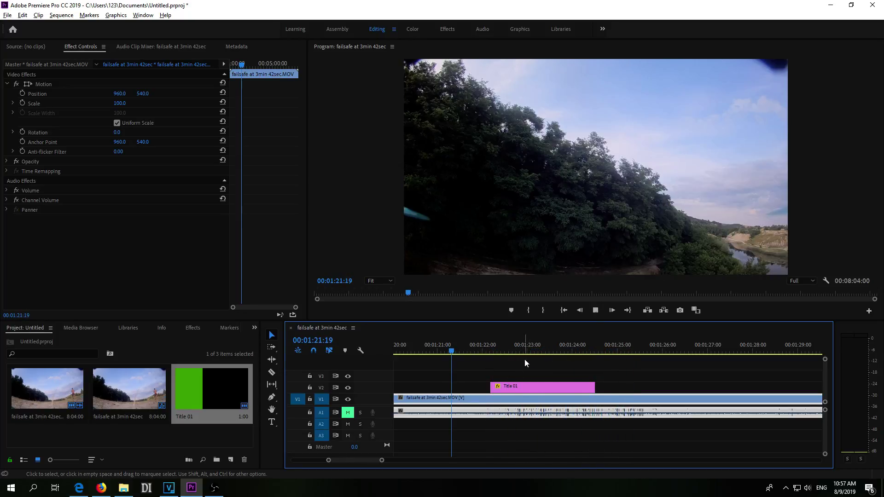